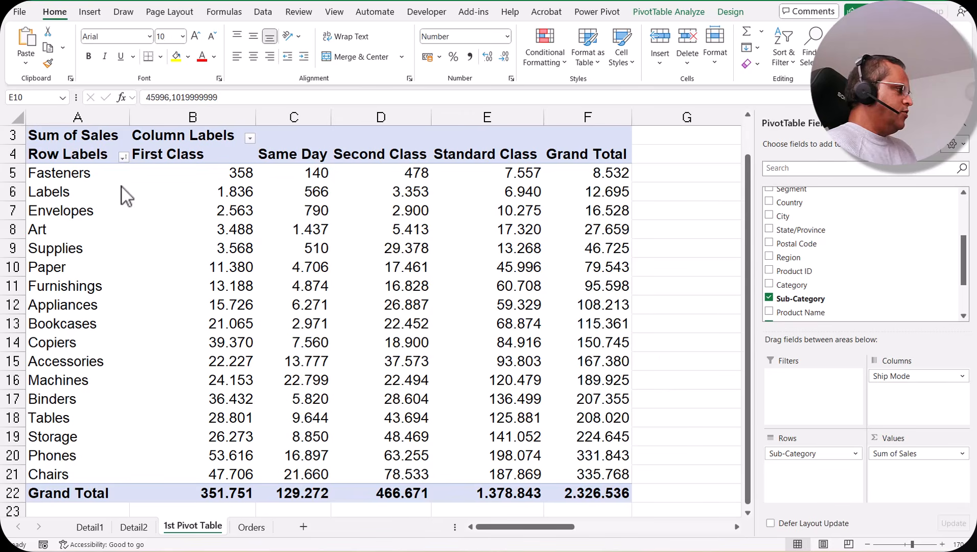
{"action": "left_click", "coordinate": [392, 251]}
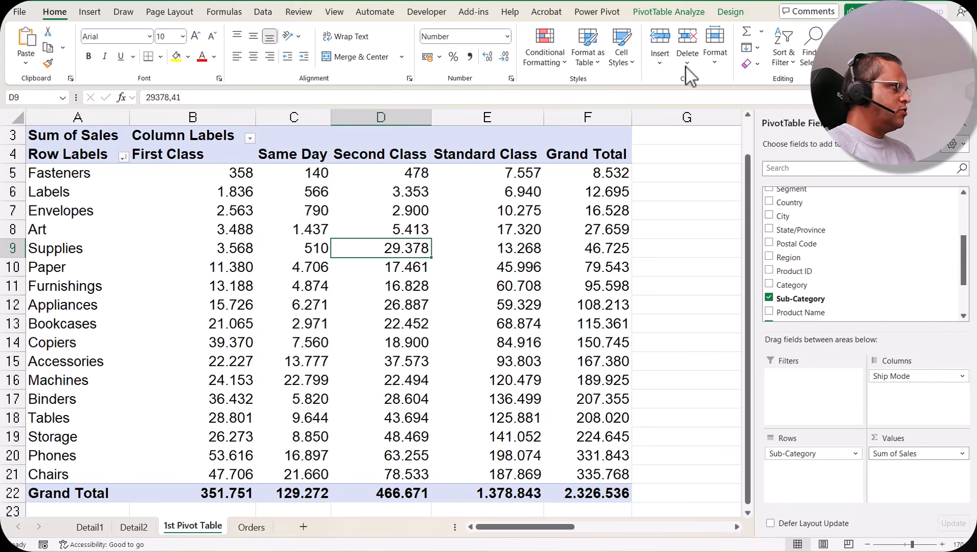
{"action": "left_click", "coordinate": [676, 12]}
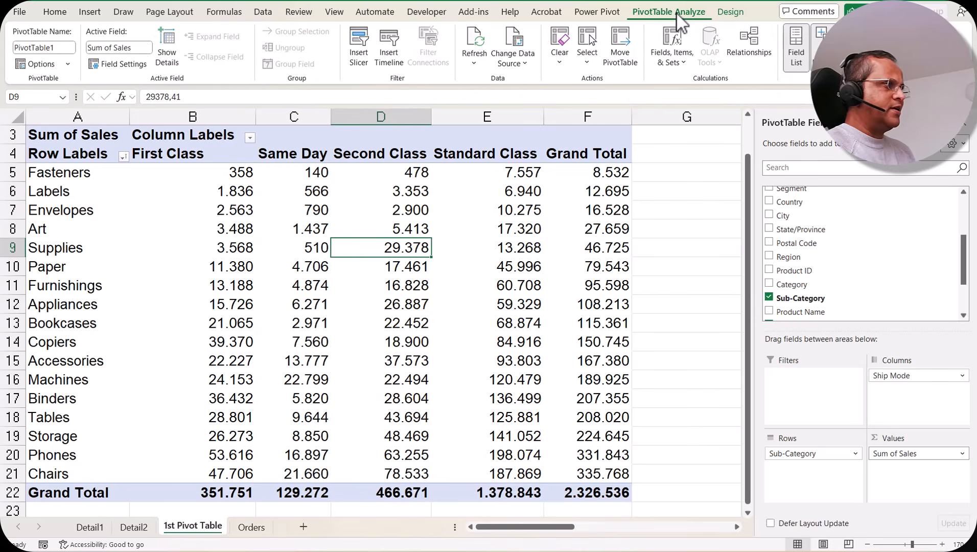
{"action": "left_click", "coordinate": [437, 305]}
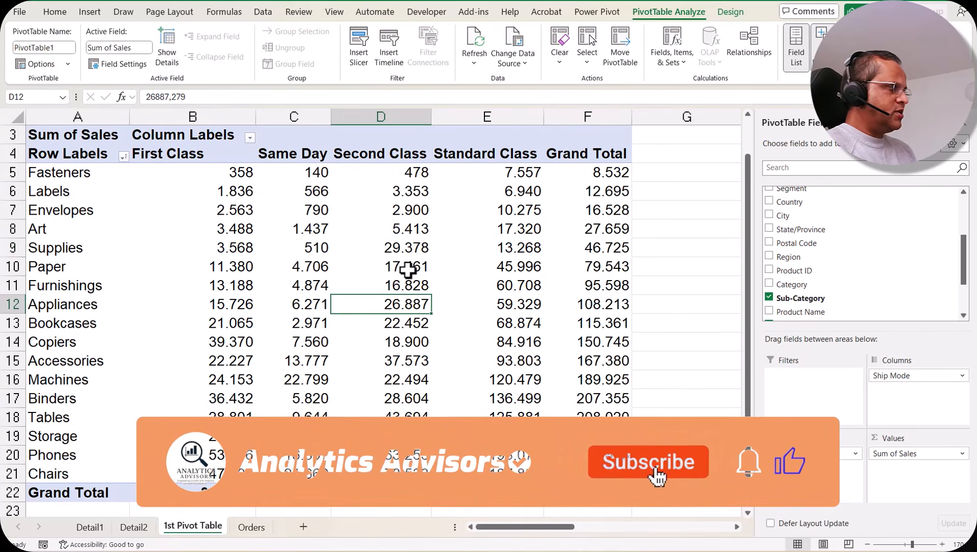
{"action": "left_click", "coordinate": [408, 270]}
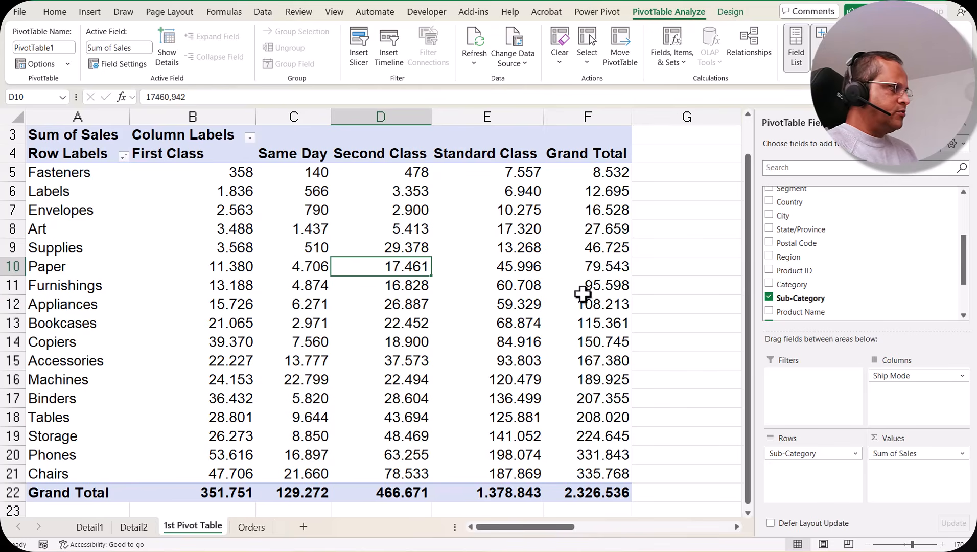
{"action": "left_click", "coordinate": [675, 265]}
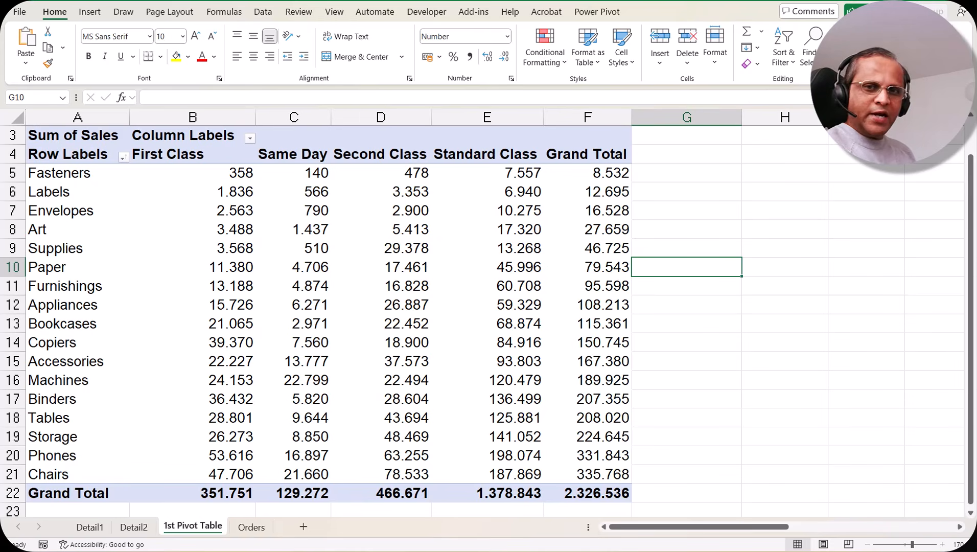
Rename the pivot table as "1st Pivot Table".
{"action": "left_click", "coordinate": [323, 267]}
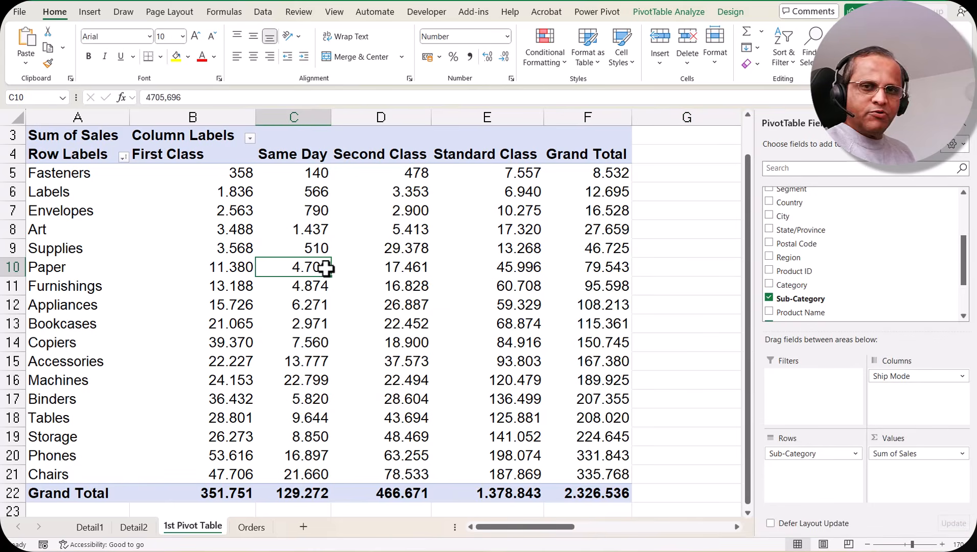
{"action": "left_click", "coordinate": [683, 12]}
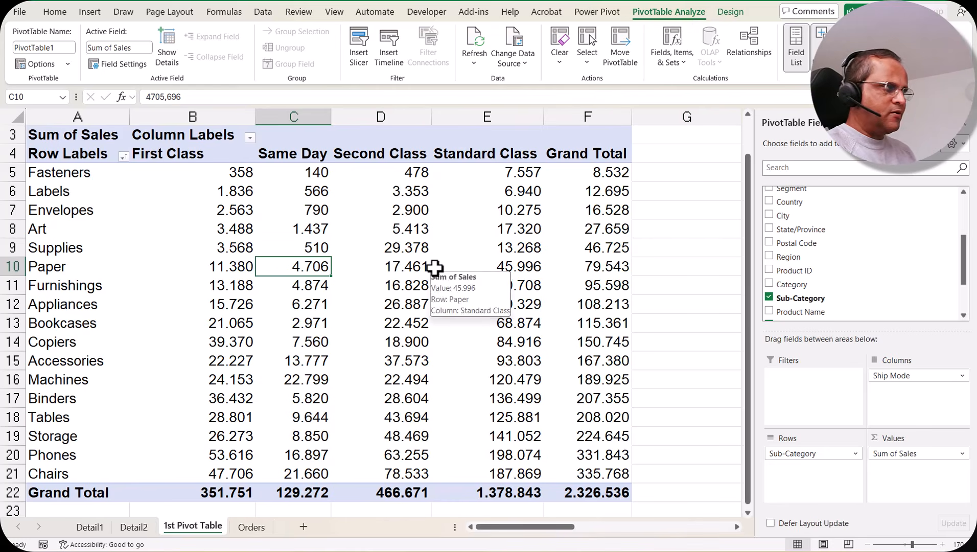
{"action": "left_click", "coordinate": [69, 50]}
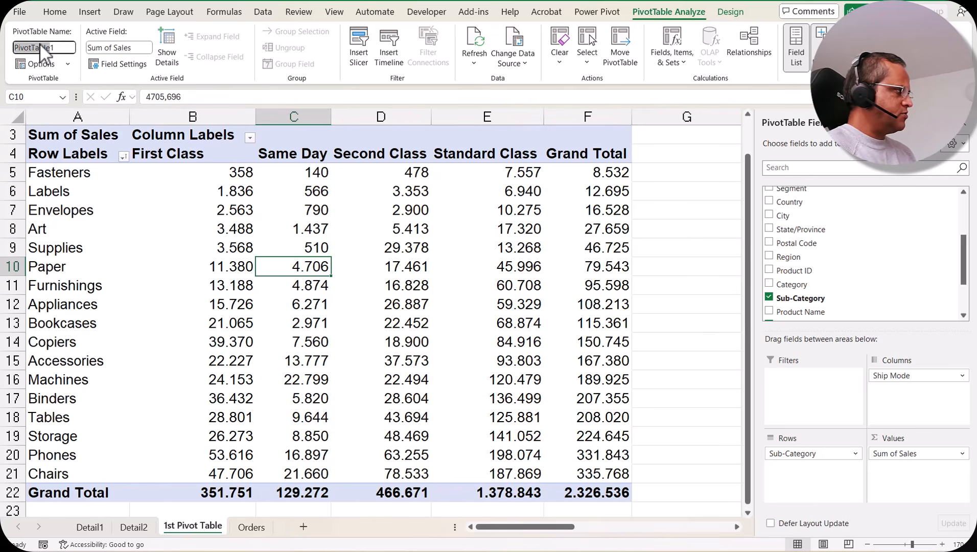
{"action": "left_click", "coordinate": [69, 48]}
{"action": "key", "text": "BackSpace"}
{"action": "key", "text": "BackSpace"}
{"action": "key", "text": "BackSpace"}
{"action": "key", "text": "BackSpace"}
{"action": "key", "text": "BackSpace"}
{"action": "key", "text": "BackSpace"}
{"action": "key", "text": "BackSpace"}
{"action": "key", "text": "BackSpace"}
{"action": "key", "text": "BackSpace"}
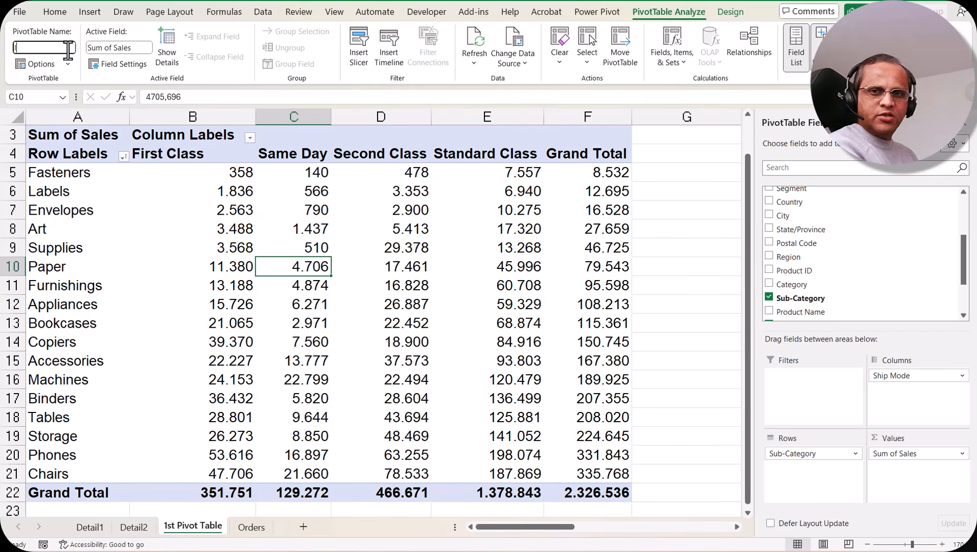
{"action": "type", "text": "1st Pivot Table"}
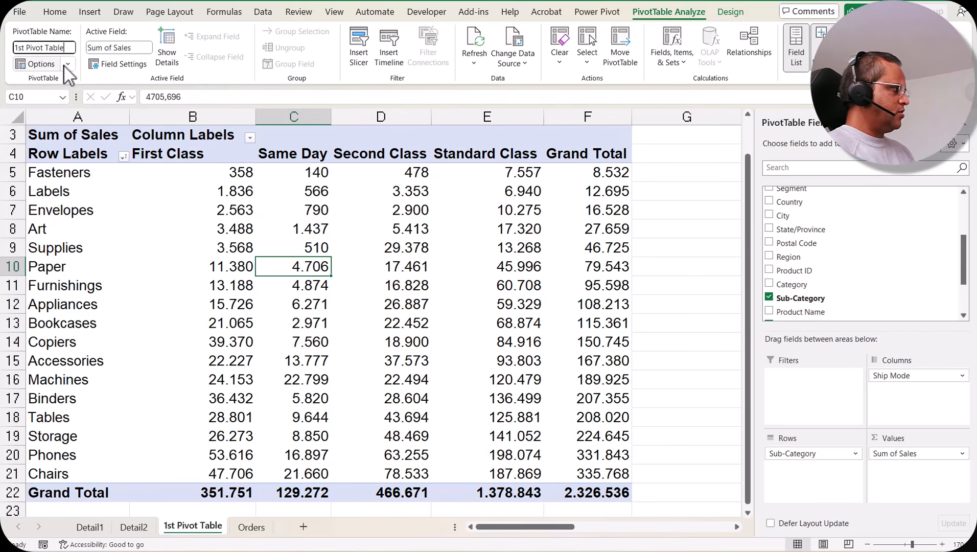
Open the PivotTable options and review the Layout & Format and Totals & Filters settings.
{"action": "left_click", "coordinate": [68, 64]}
{"action": "left_click", "coordinate": [47, 82]}
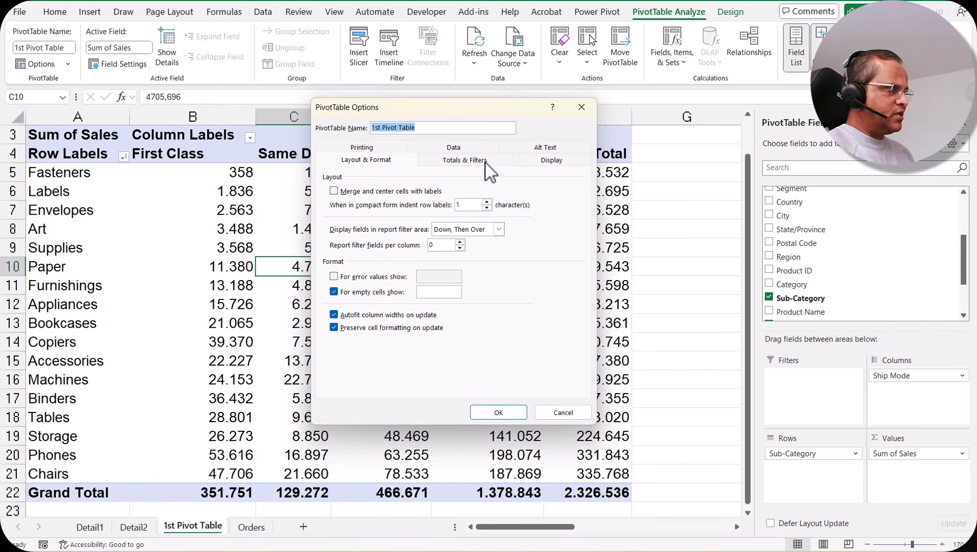
{"action": "left_click", "coordinate": [560, 411]}
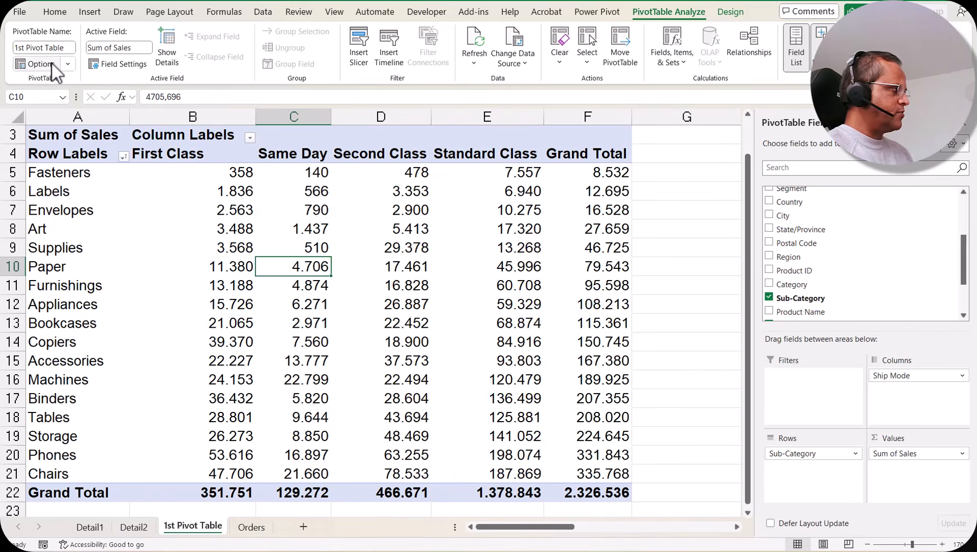
{"action": "left_click", "coordinate": [51, 62]}
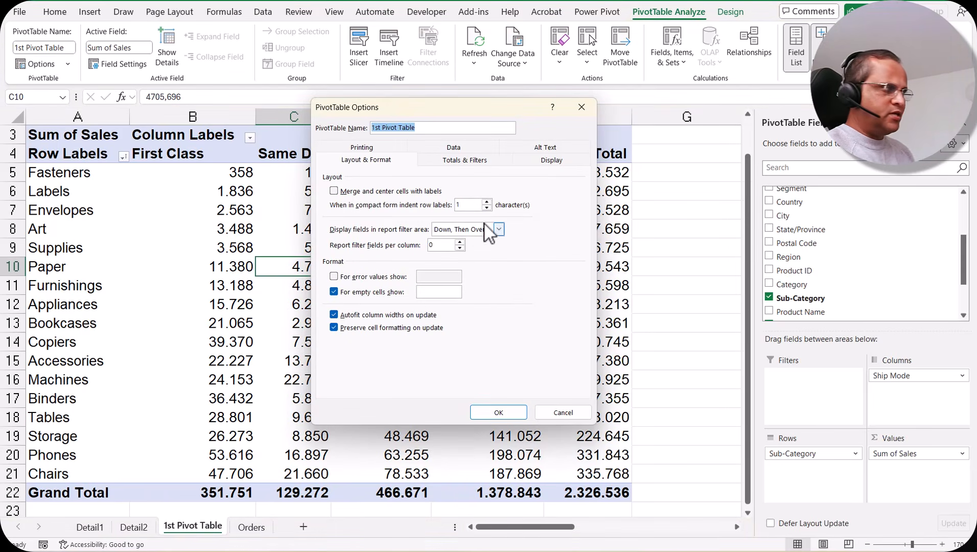
{"action": "left_click", "coordinate": [468, 162]}
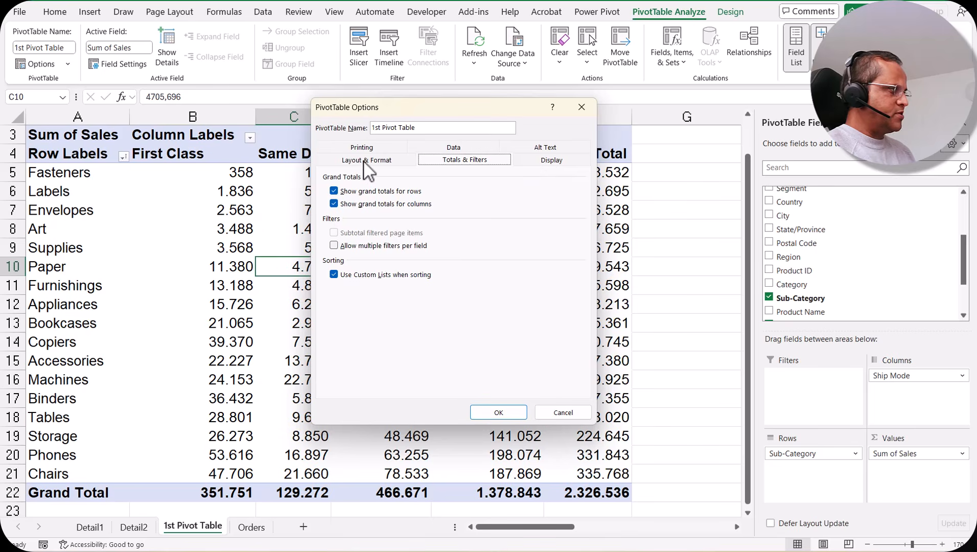
{"action": "left_click", "coordinate": [366, 163]}
{"action": "left_click", "coordinate": [483, 161]}
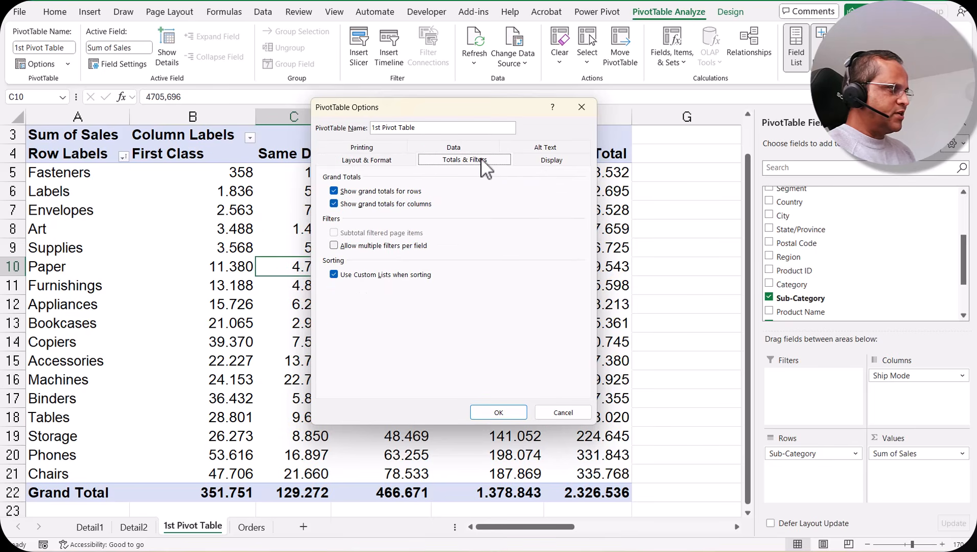
{"action": "left_click_drag", "start_coordinate": [489, 110], "coordinate": [313, 105]}
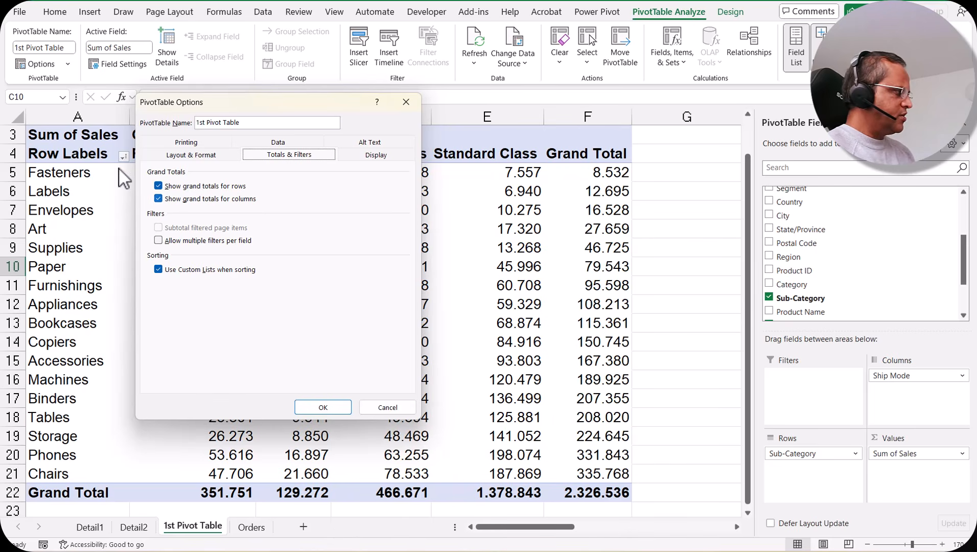
Try turning off the grand totals for rows and columns, and restore both options.
{"action": "left_click", "coordinate": [158, 186]}
{"action": "left_click", "coordinate": [159, 198]}
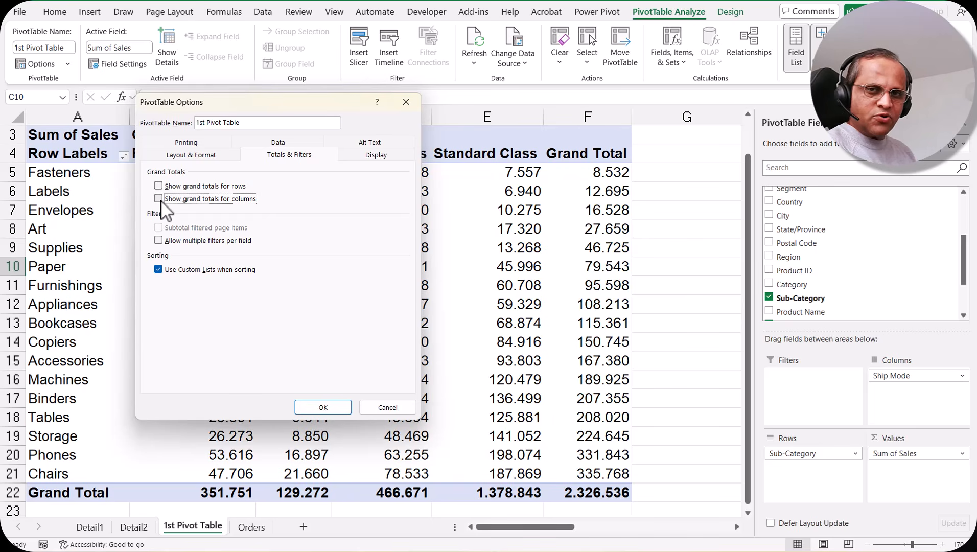
{"action": "left_click", "coordinate": [158, 186]}
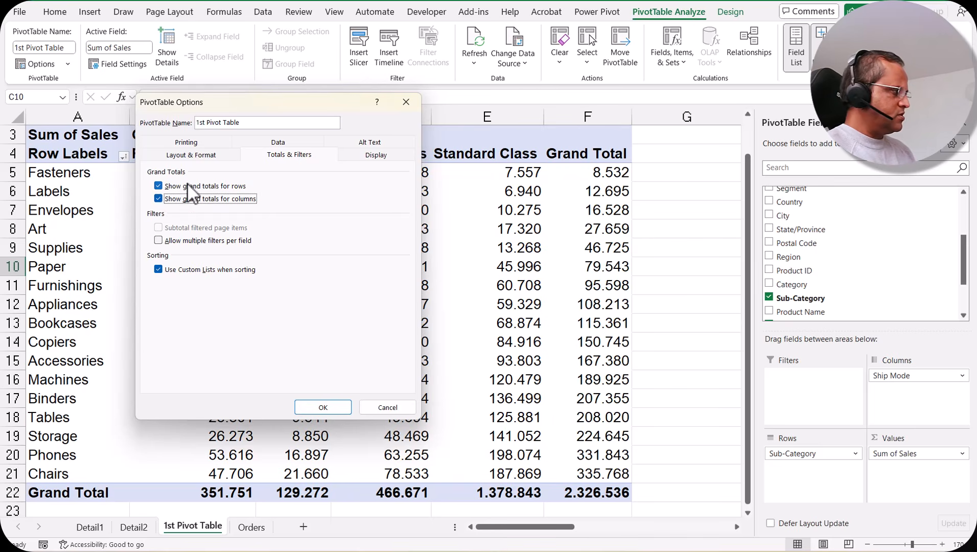
Review the Display, Alt Text and Data settings of the pivot table, and close the options without applying changes.
{"action": "left_click", "coordinate": [369, 155]}
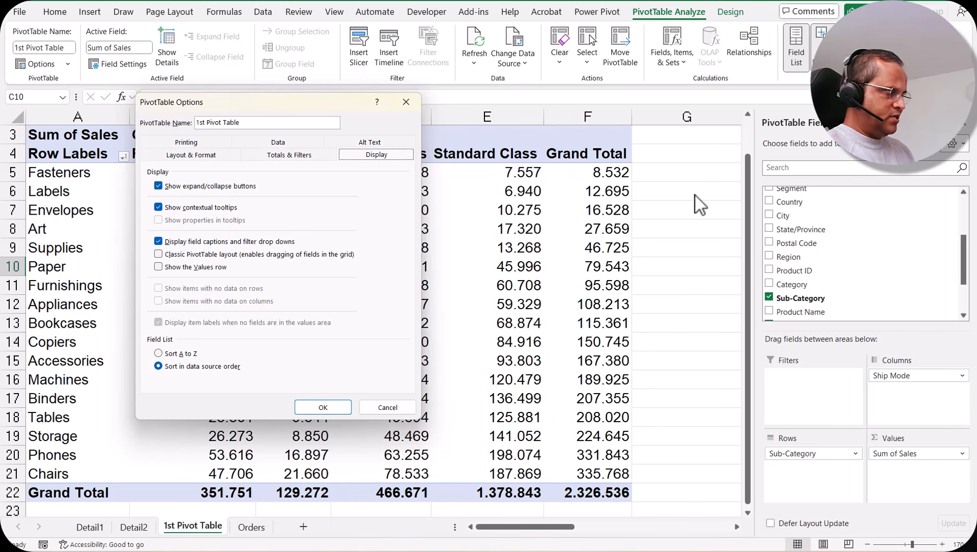
{"action": "left_click", "coordinate": [158, 186]}
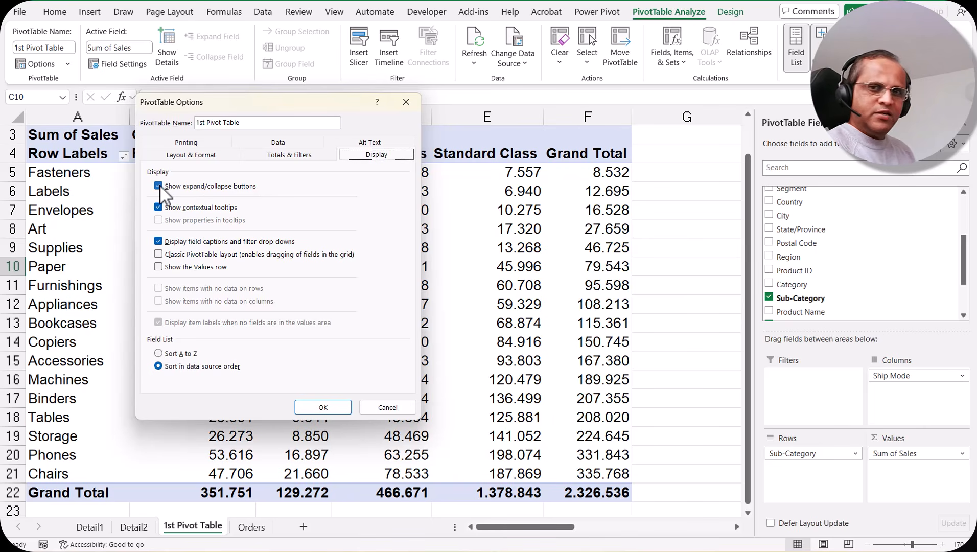
{"action": "left_click", "coordinate": [364, 144]}
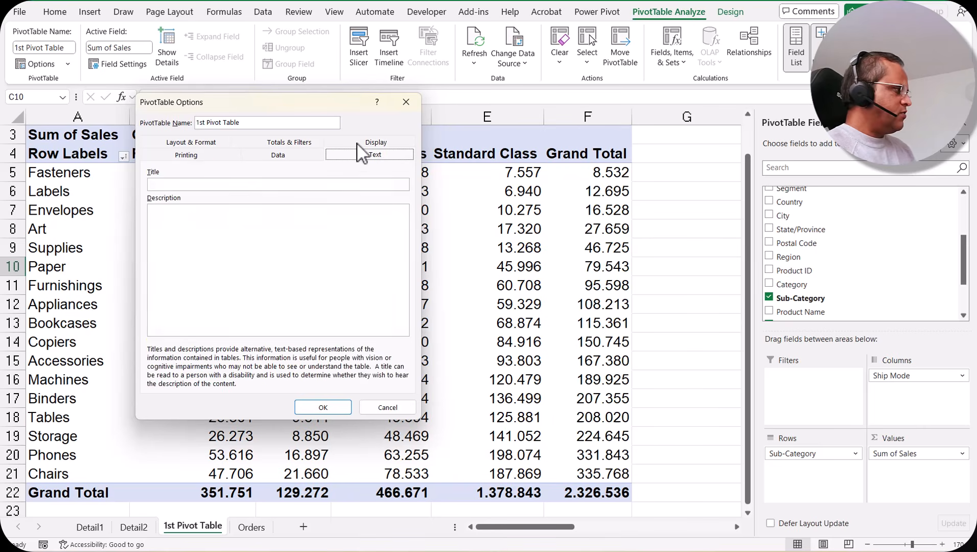
{"action": "left_click", "coordinate": [302, 144]}
{"action": "left_click", "coordinate": [273, 144]}
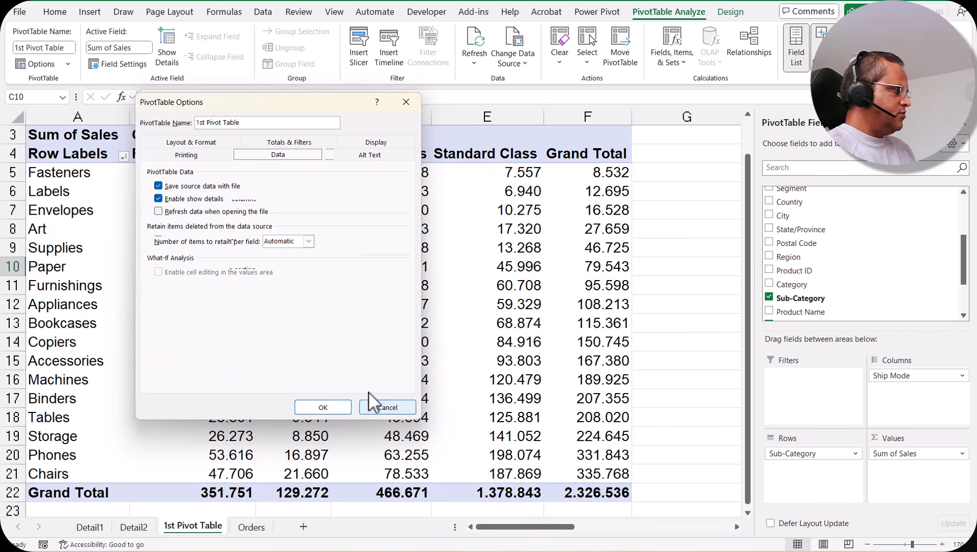
{"action": "left_click", "coordinate": [387, 407]}
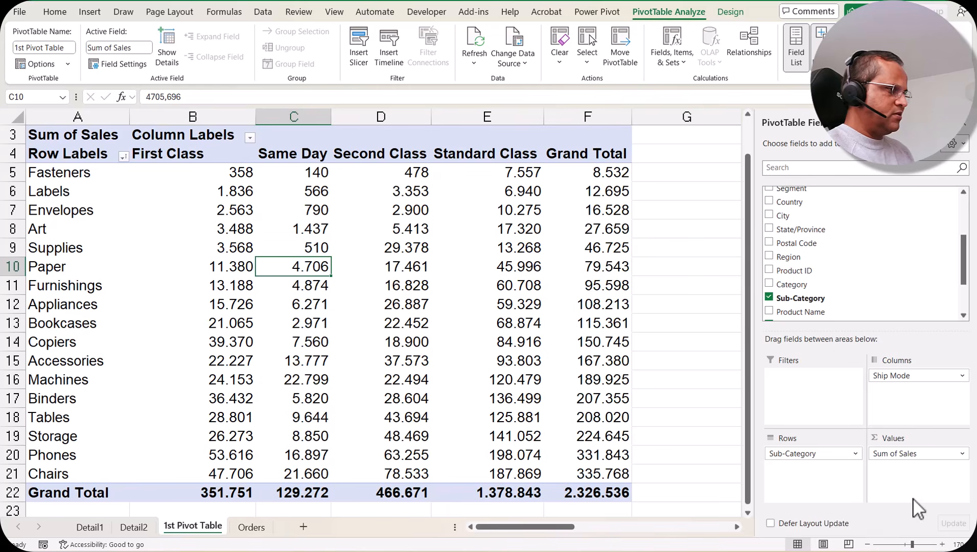
Examine the Value Field Settings of the Sum of Sales field and close them without changes.
{"action": "left_click", "coordinate": [124, 64]}
{"action": "left_click_drag", "start_coordinate": [263, 176], "coordinate": [435, 175]}
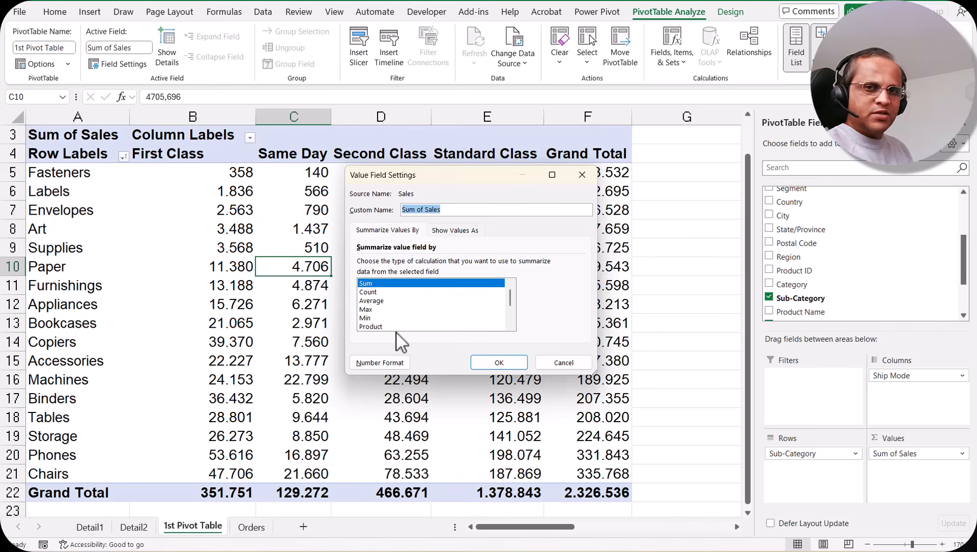
{"action": "left_click", "coordinate": [568, 361]}
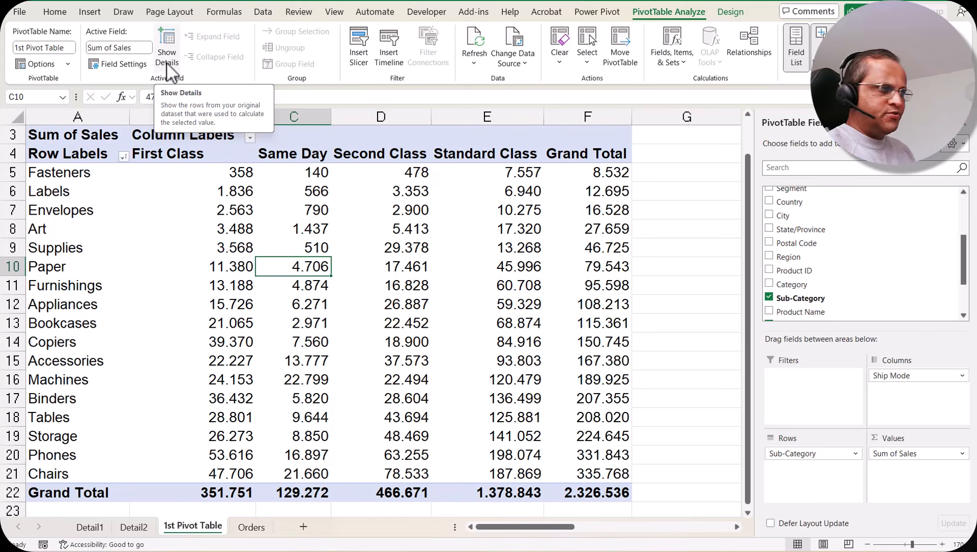
Show the source rows behind the Supplies Same Day sales value and select their Sales values in R4:R14 to check the sum.
{"action": "left_click", "coordinate": [320, 246]}
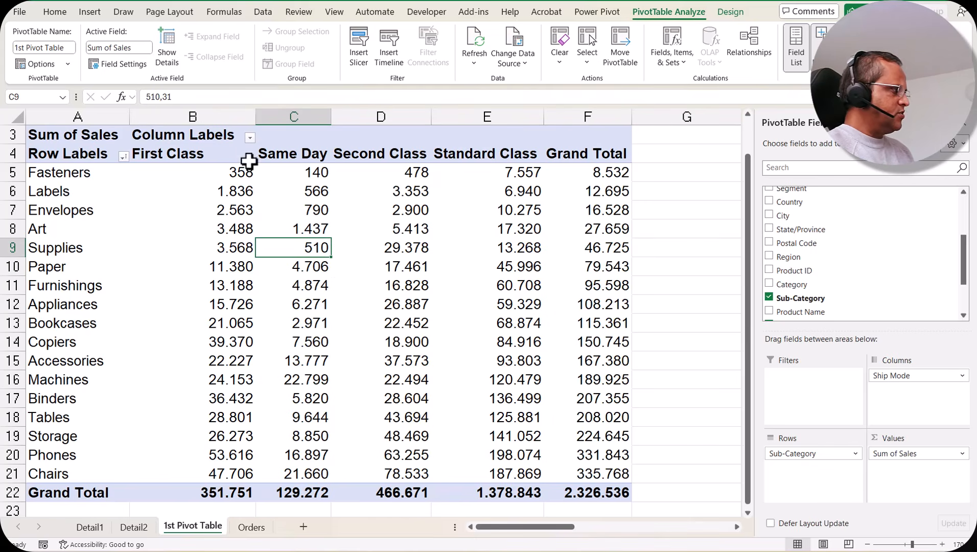
{"action": "left_click", "coordinate": [169, 61]}
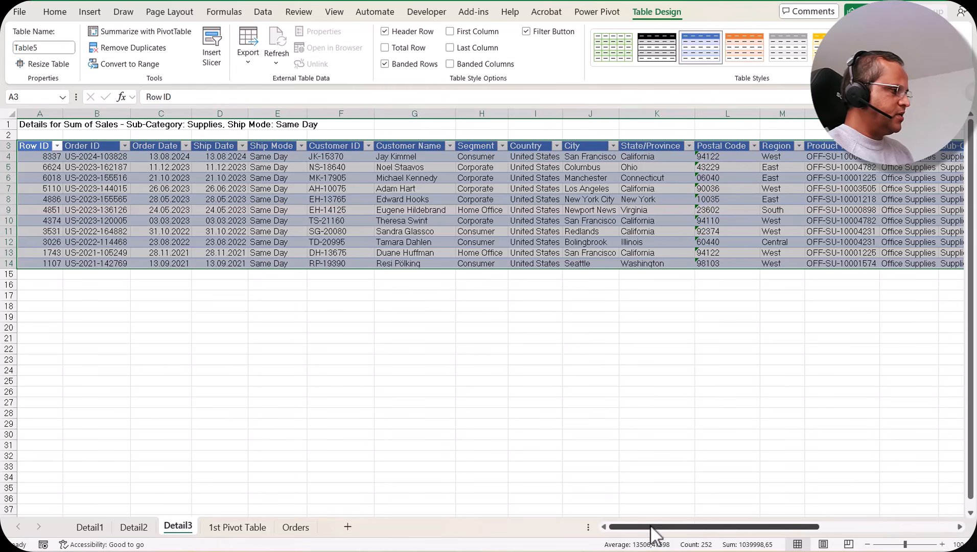
{"action": "left_click_drag", "start_coordinate": [650, 527], "coordinate": [815, 530]}
{"action": "left_click", "coordinate": [755, 158]}
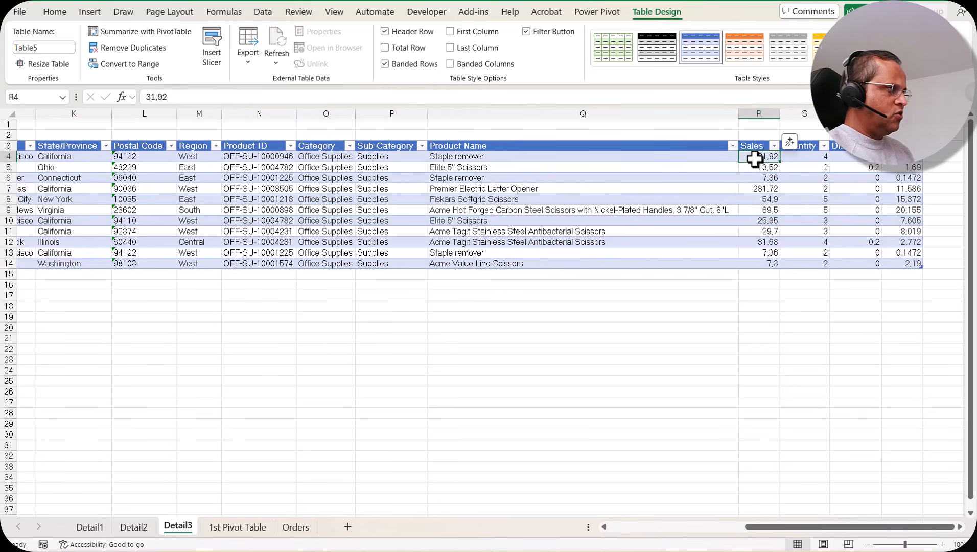
{"action": "left_click_drag", "start_coordinate": [756, 157], "coordinate": [757, 264]}
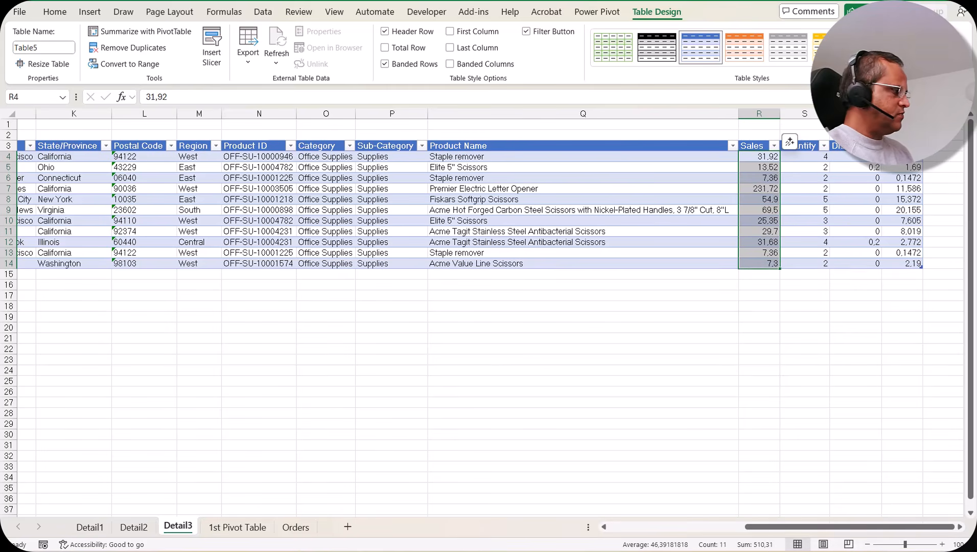
Inspect the Supplies Second Class value on the 1st Pivot Table sheet, look through the Detail1, Detail2 and Detail3 sheets, and return.
{"action": "left_click", "coordinate": [237, 527]}
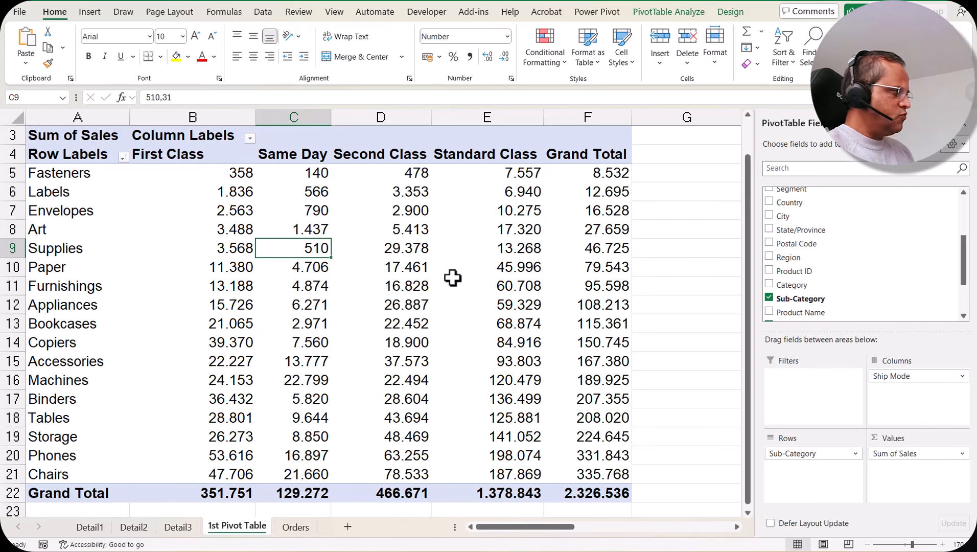
{"action": "left_click", "coordinate": [407, 249]}
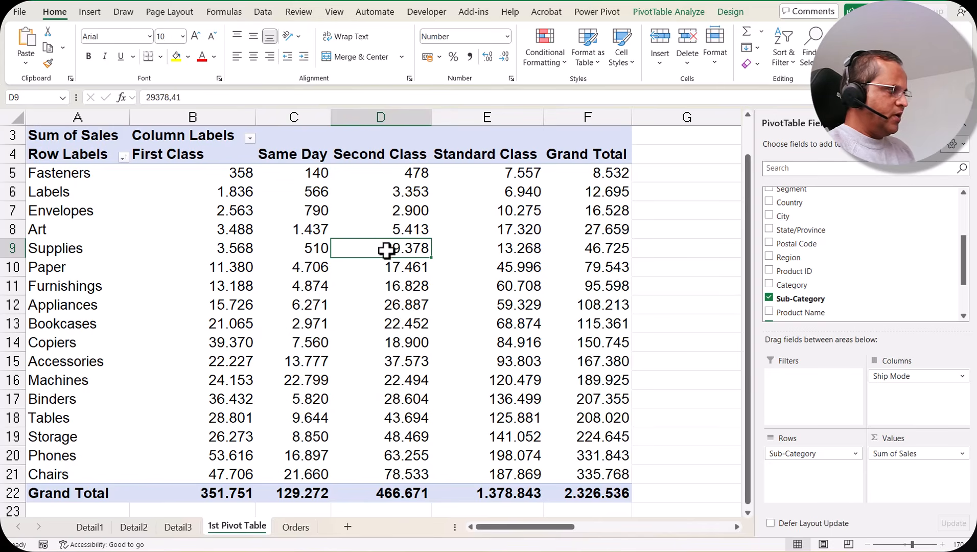
{"action": "mouse_move", "coordinate": [399, 251]}
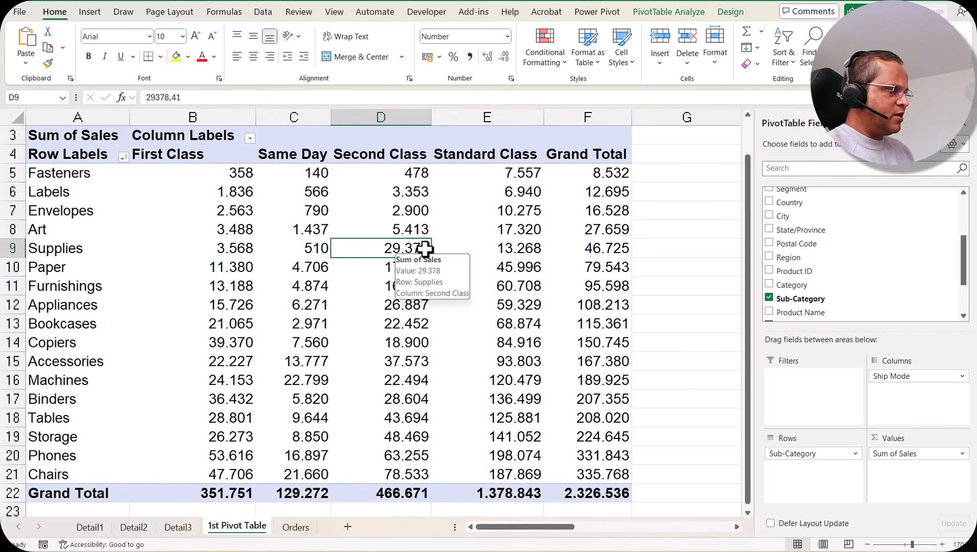
{"action": "left_click", "coordinate": [133, 527]}
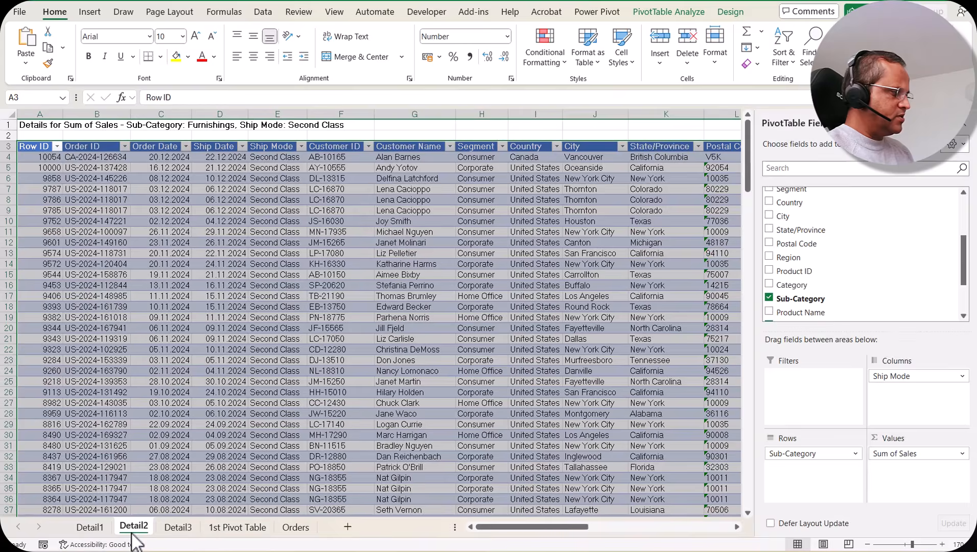
{"action": "left_click", "coordinate": [88, 528]}
{"action": "left_click", "coordinate": [135, 528]}
{"action": "left_click", "coordinate": [178, 527]}
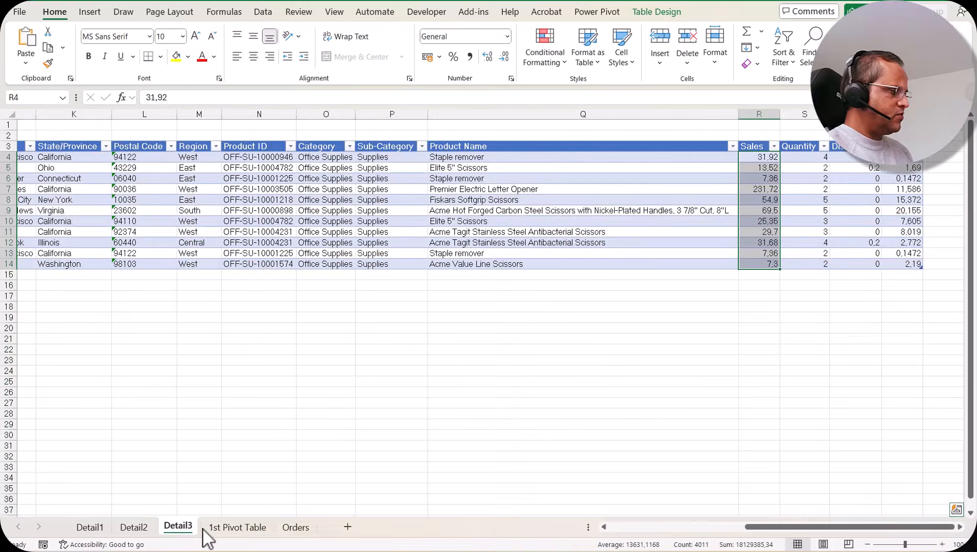
{"action": "left_click", "coordinate": [237, 527]}
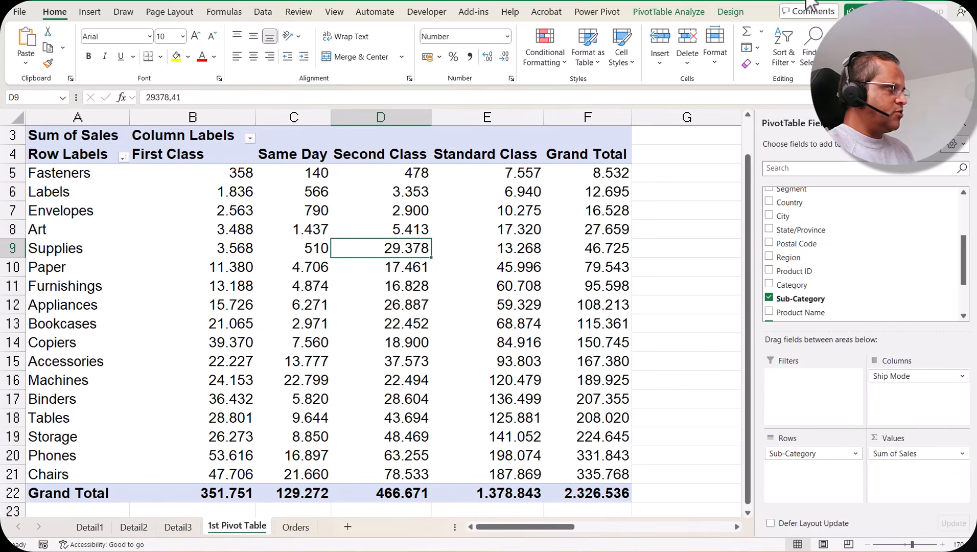
Select the Furnishings First Class value, look at the source data on the Orders sheet, and return to the 1st Pivot Table sheet.
{"action": "left_click", "coordinate": [669, 11]}
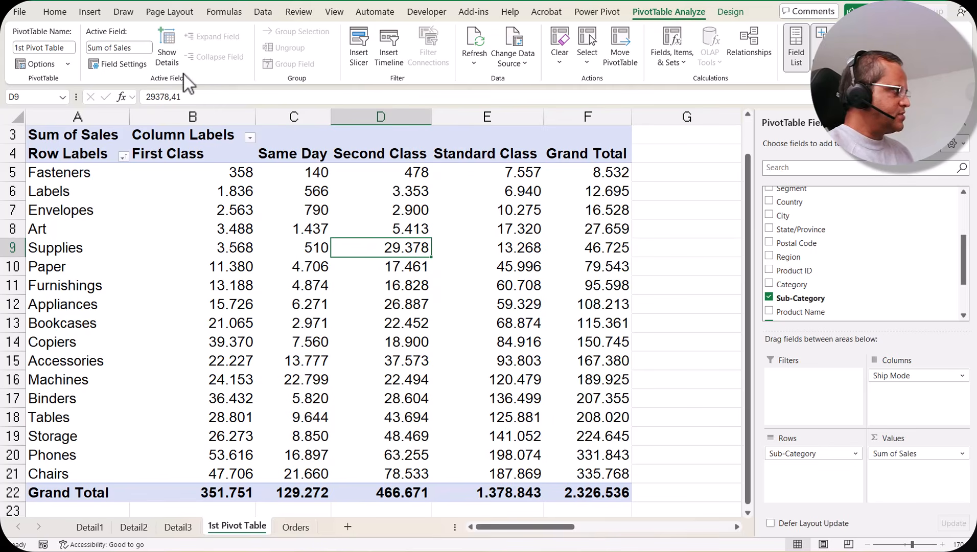
{"action": "left_click", "coordinate": [250, 285]}
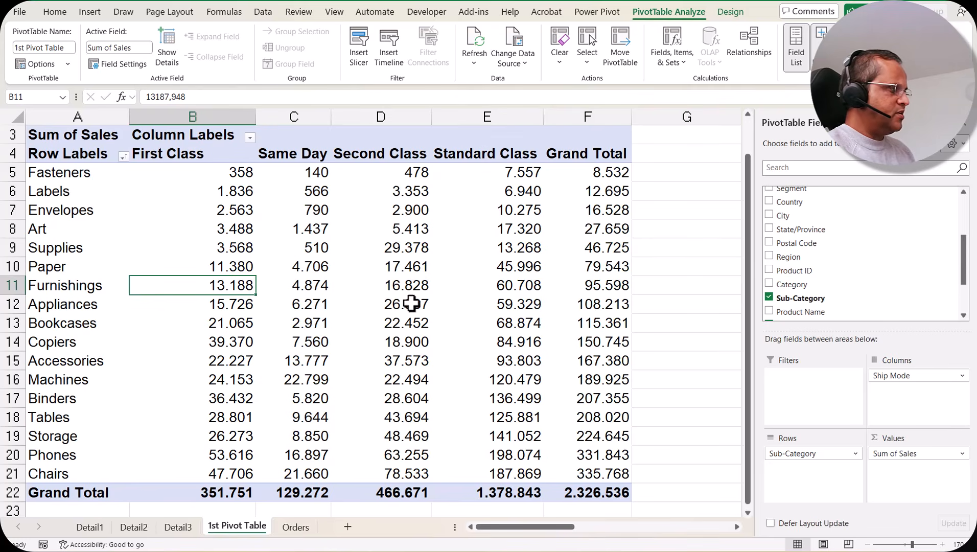
{"action": "left_click", "coordinate": [296, 527]}
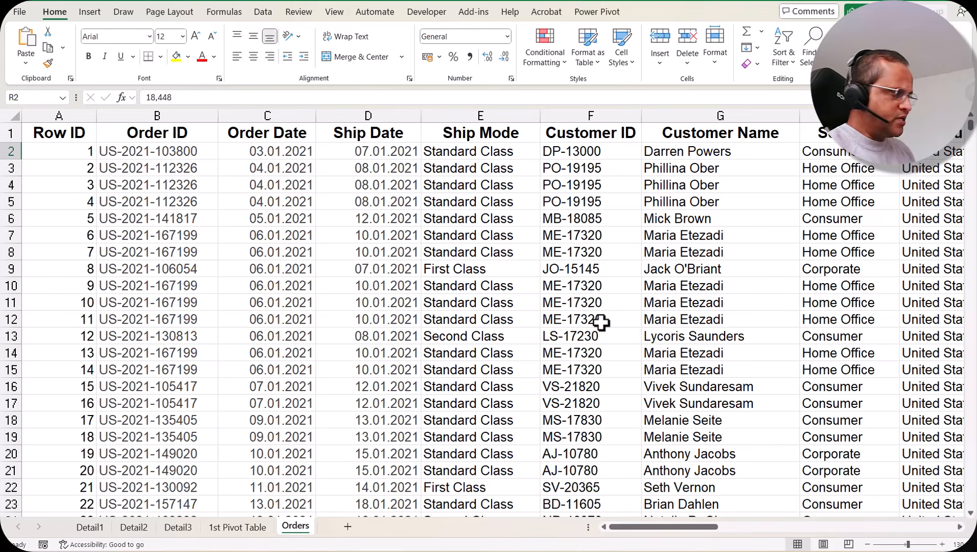
{"action": "left_click", "coordinate": [236, 527]}
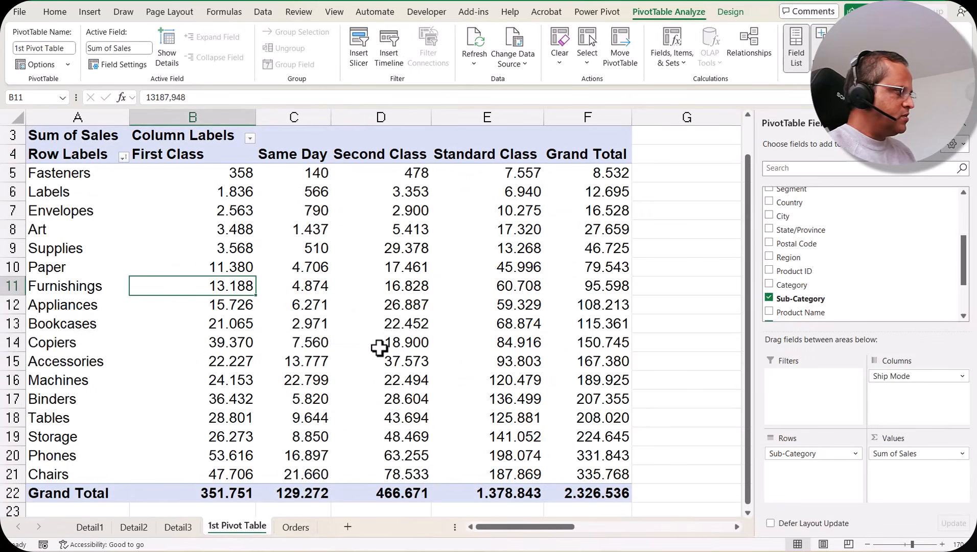
Look at the Refresh command available for the Paper Second Class value and dismiss it without refreshing.
{"action": "left_click", "coordinate": [379, 348]}
{"action": "left_click", "coordinate": [400, 264]}
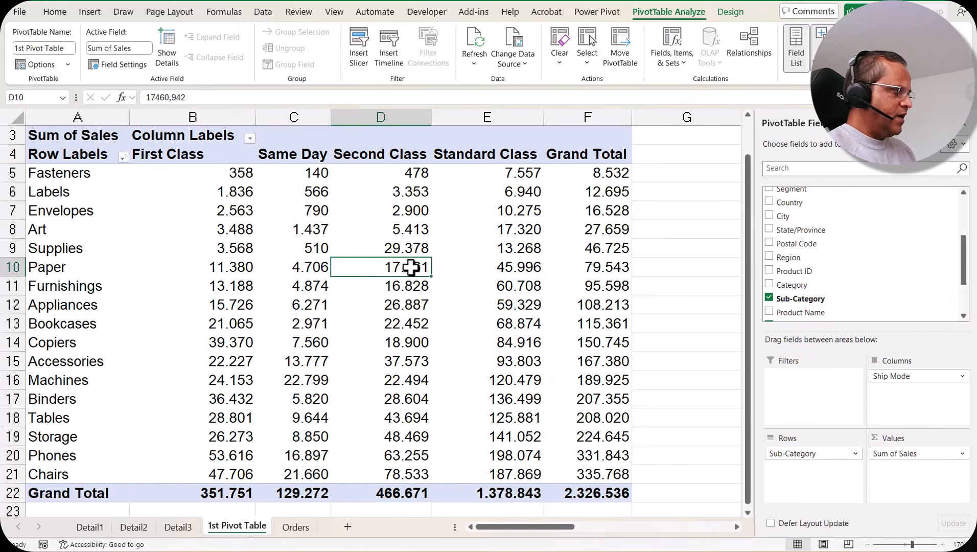
{"action": "right_click", "coordinate": [411, 266]}
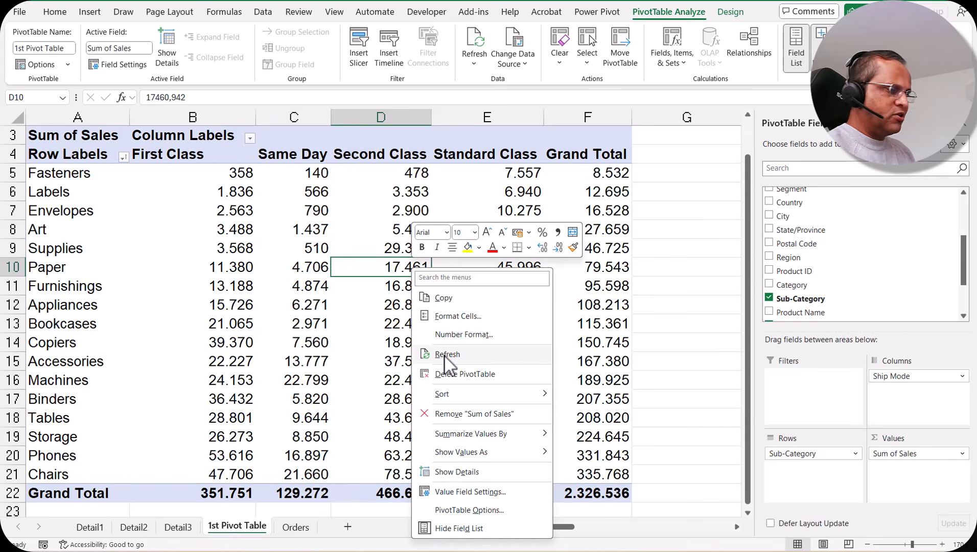
{"action": "left_click", "coordinate": [466, 190]}
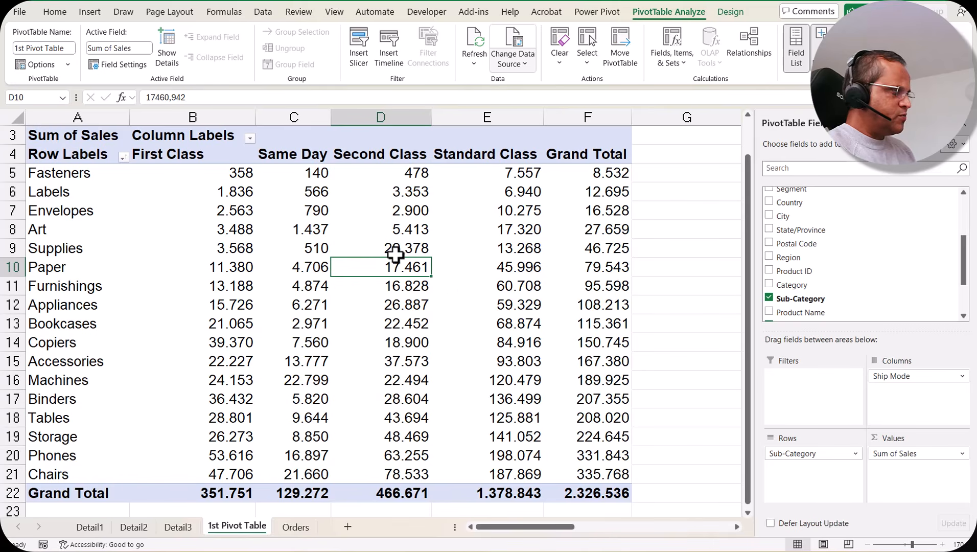
Review the pivot table's source range without changing it, and compare it with the data on the Orders sheet.
{"action": "left_click", "coordinate": [299, 528]}
{"action": "key", "text": "ctrl+Page_Up"}
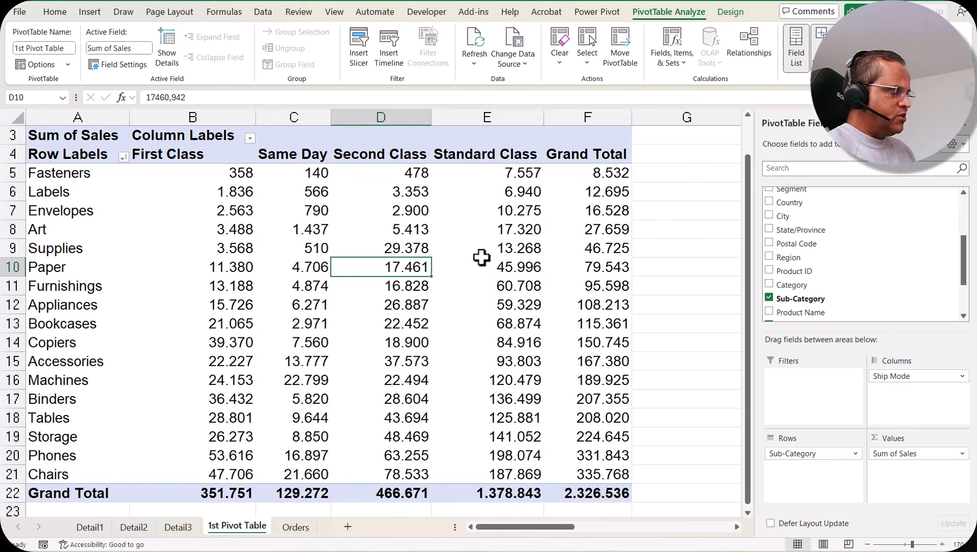
{"action": "mouse_move", "coordinate": [463, 276]}
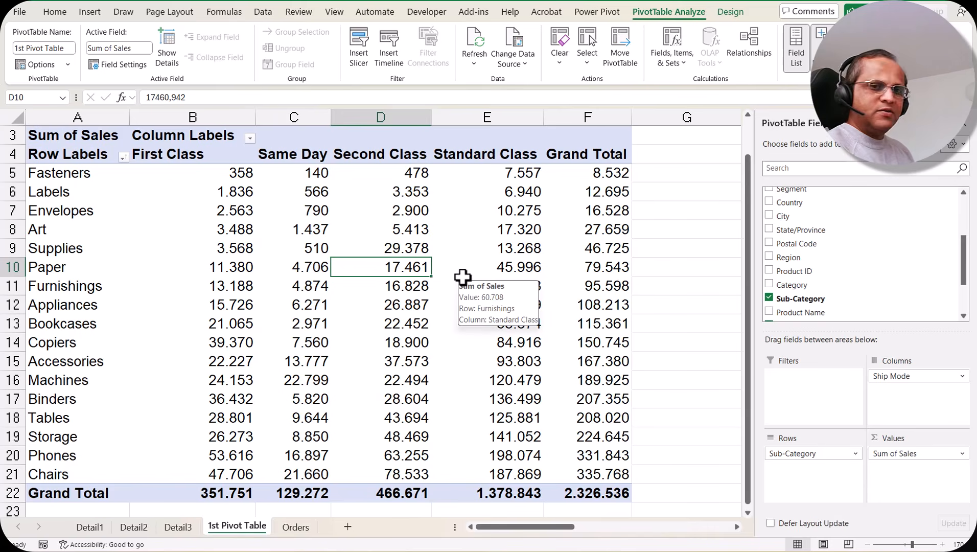
{"action": "left_click", "coordinate": [526, 65]}
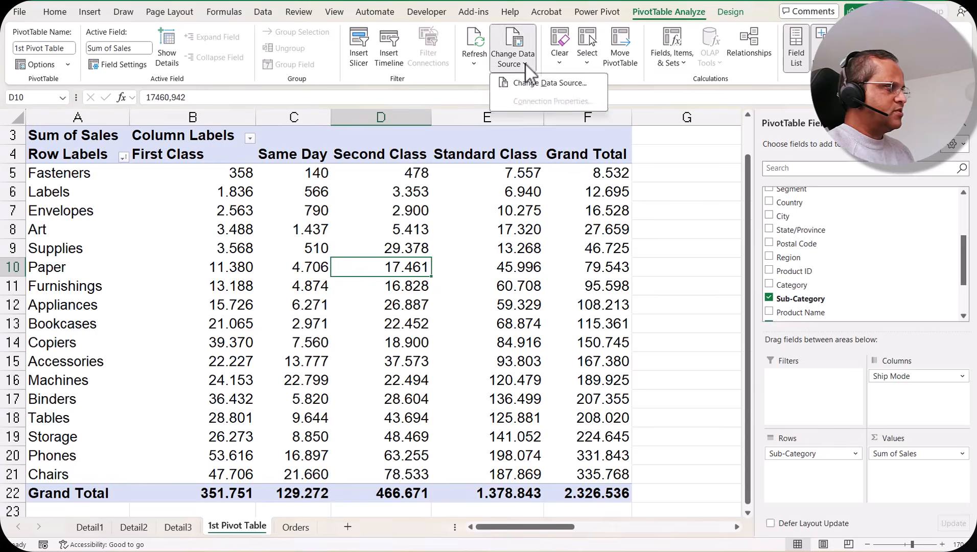
{"action": "left_click", "coordinate": [551, 83]}
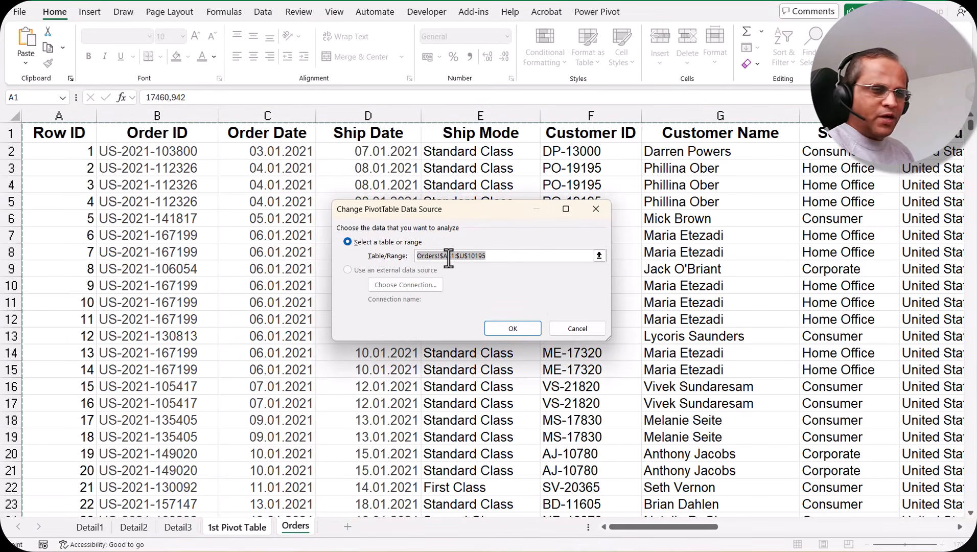
{"action": "left_click", "coordinate": [592, 329]}
{"action": "left_click", "coordinate": [296, 527]}
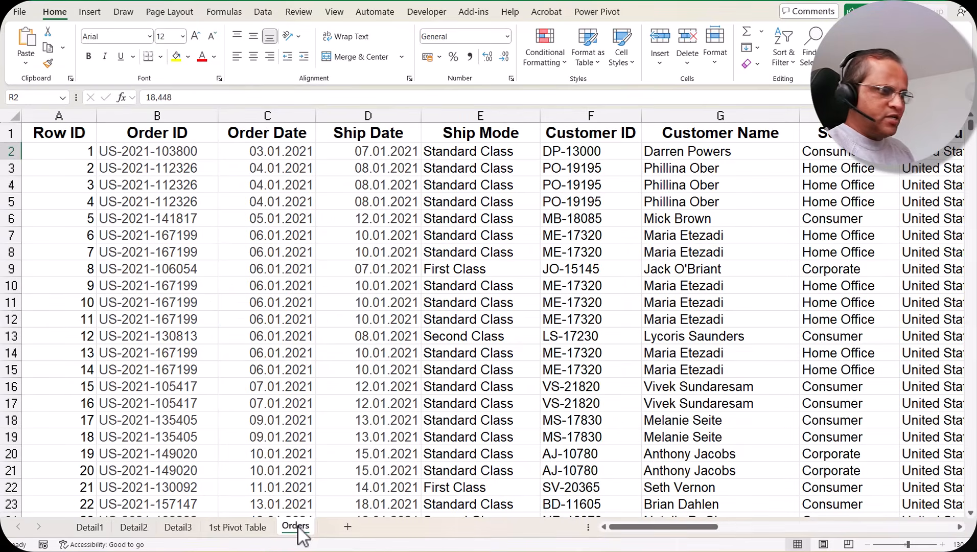
{"action": "left_click", "coordinate": [237, 527]}
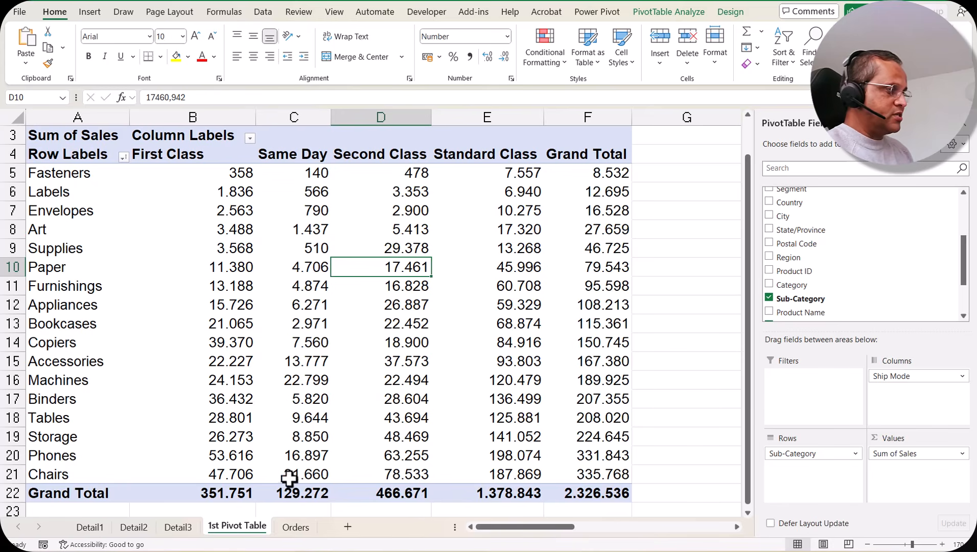
Clear all fields from the pivot table and keep the empty report area active.
{"action": "left_click", "coordinate": [669, 12]}
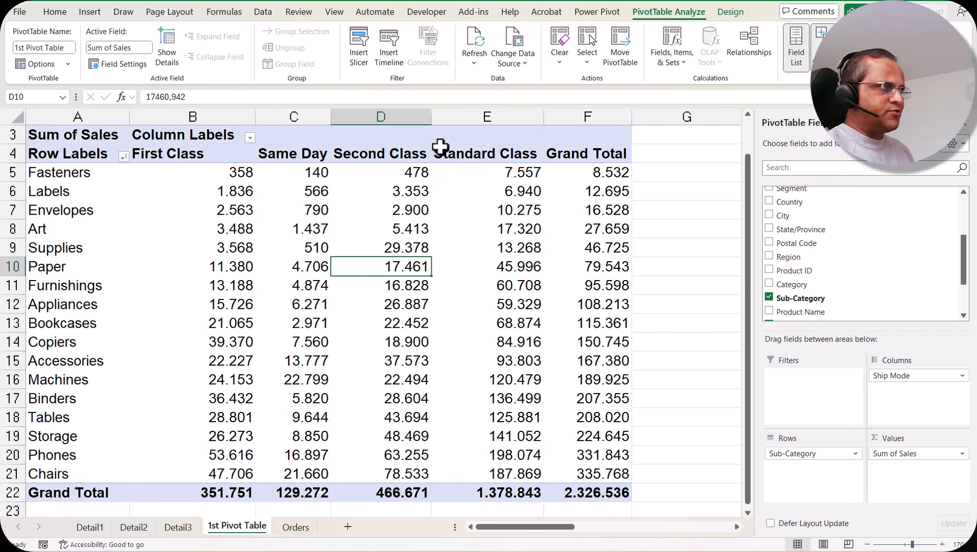
{"action": "left_click", "coordinate": [561, 46]}
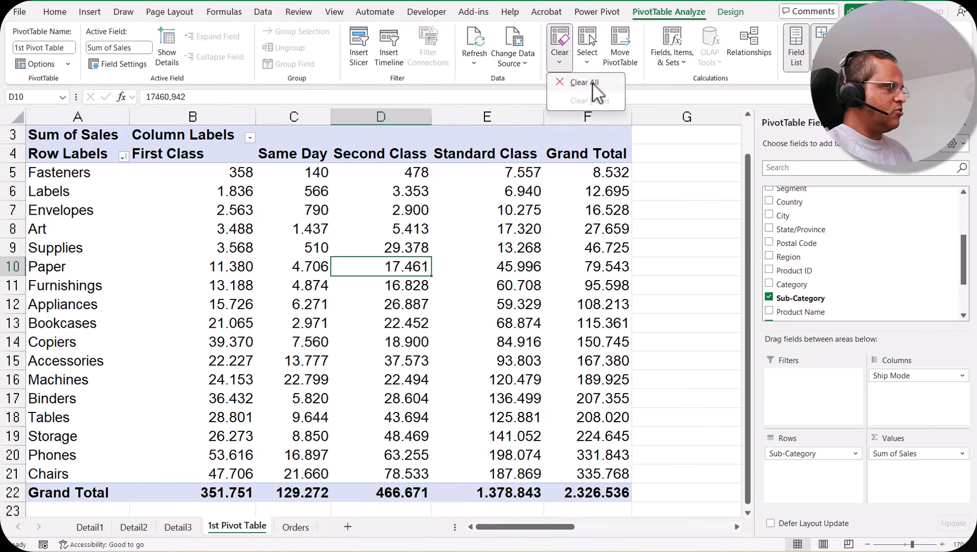
{"action": "left_click", "coordinate": [595, 93]}
{"action": "left_click", "coordinate": [142, 207]}
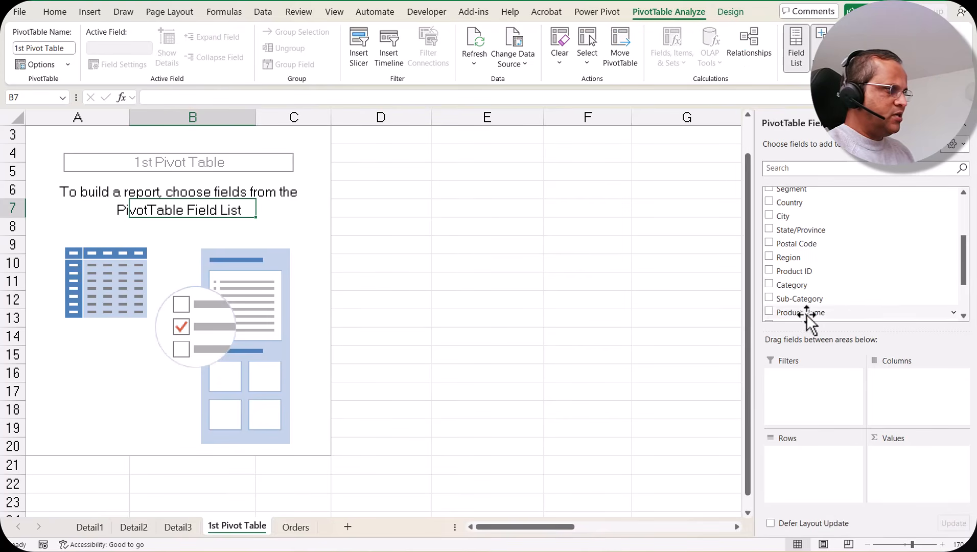
Rebuild the pivot table with Category as rows, Region as columns and Profit as summed values.
{"action": "left_click_drag", "start_coordinate": [800, 285], "coordinate": [805, 460]}
{"action": "scroll", "coordinate": [841, 277], "scroll_direction": "up", "scroll_amount": 2}
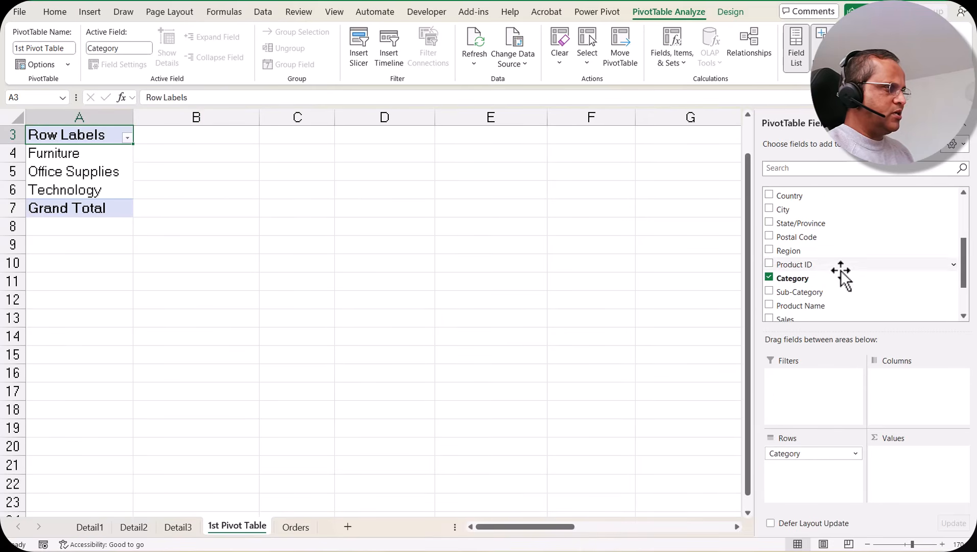
{"action": "left_click_drag", "start_coordinate": [812, 284], "coordinate": [921, 389]}
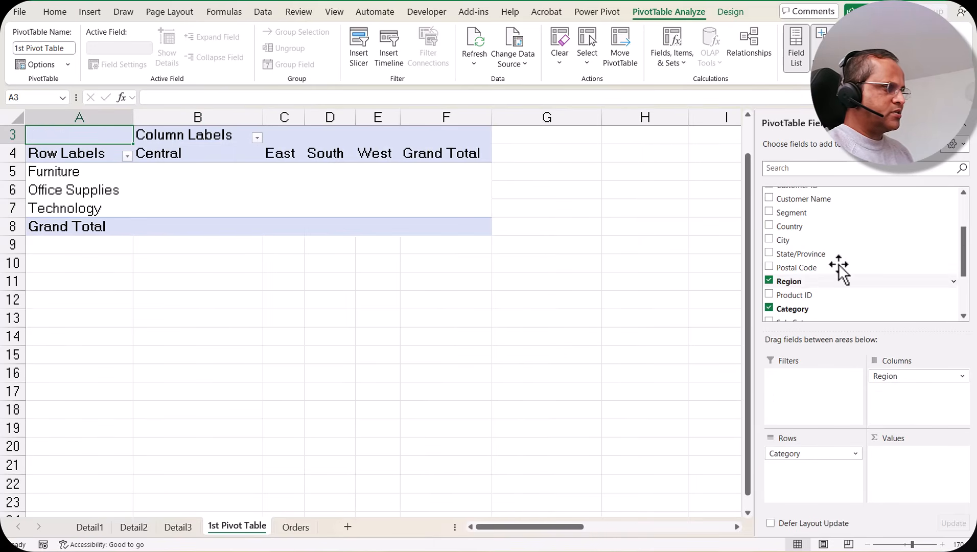
{"action": "scroll", "coordinate": [805, 276], "scroll_direction": "down", "scroll_amount": 3}
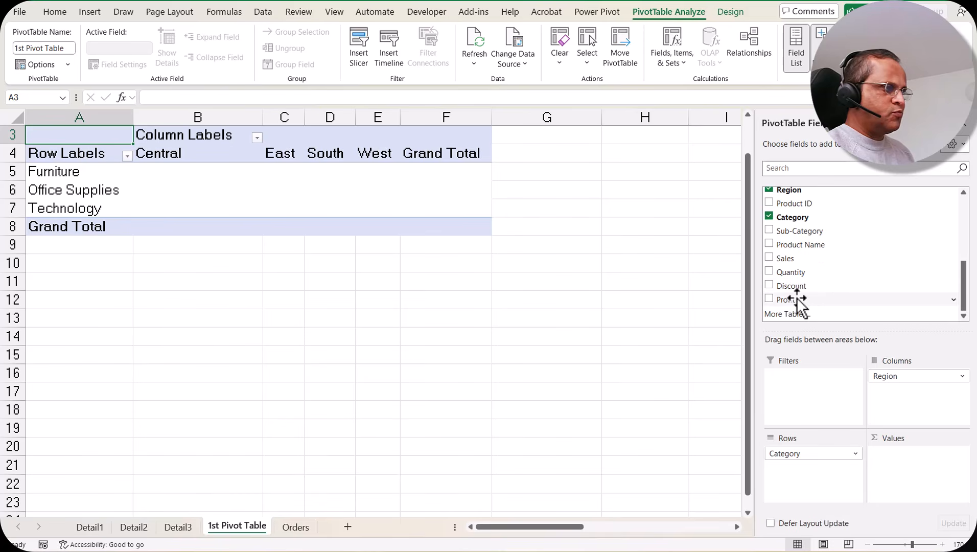
{"action": "left_click_drag", "start_coordinate": [798, 299], "coordinate": [912, 470]}
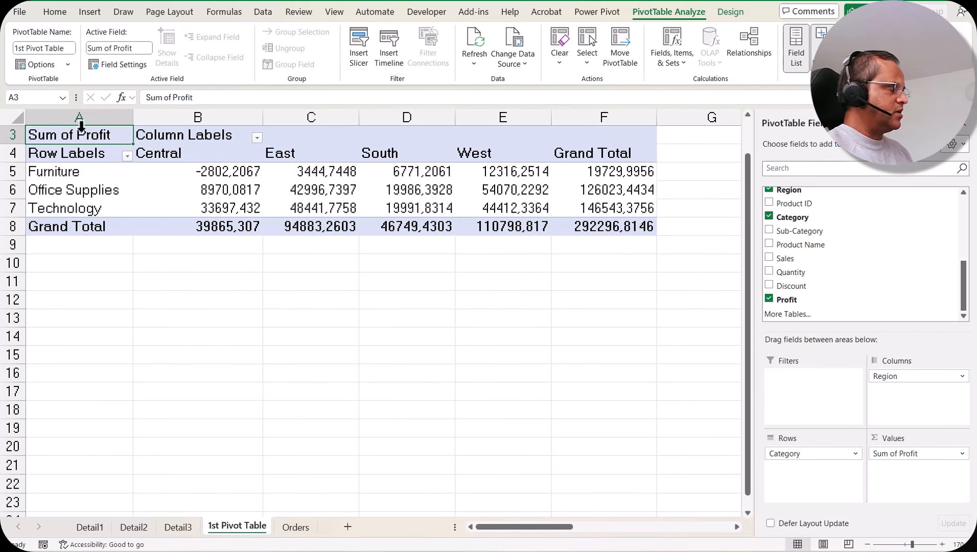
Set the font of the whole pivot table in A3:F8 to Arial.
{"action": "left_click_drag", "start_coordinate": [82, 134], "coordinate": [617, 225]}
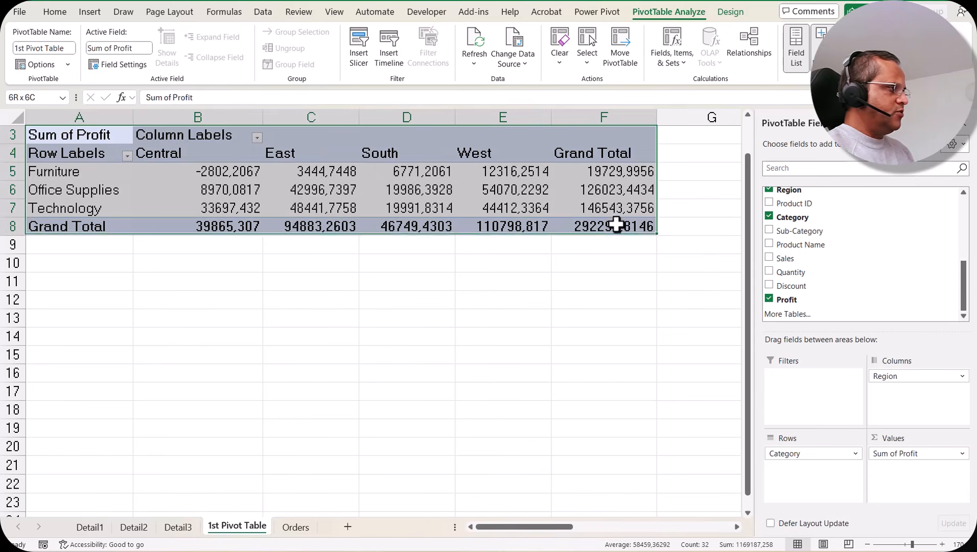
{"action": "left_click", "coordinate": [54, 11]}
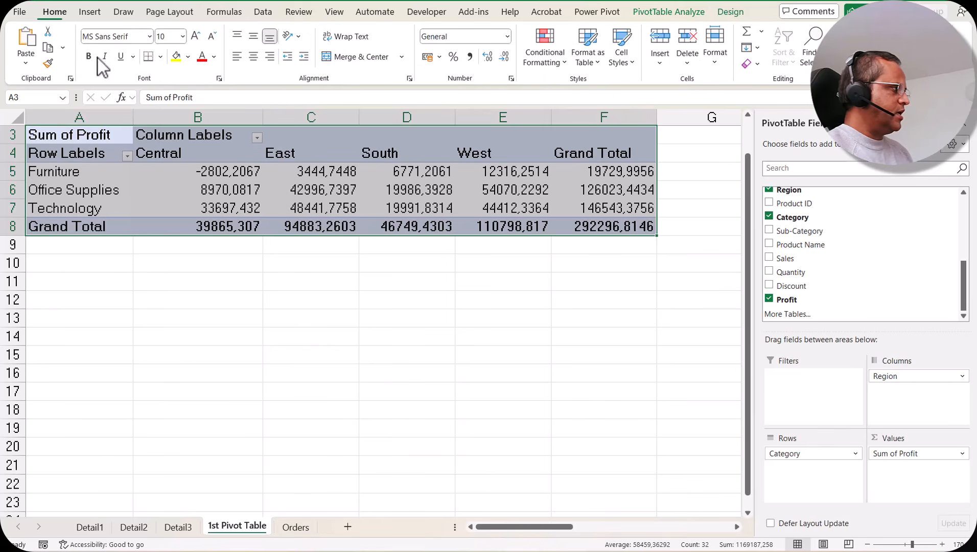
{"action": "left_click", "coordinate": [149, 37]}
{"action": "scroll", "coordinate": [141, 143], "scroll_direction": "down", "scroll_amount": 5}
{"action": "left_click", "coordinate": [149, 327]}
{"action": "left_click", "coordinate": [460, 211]}
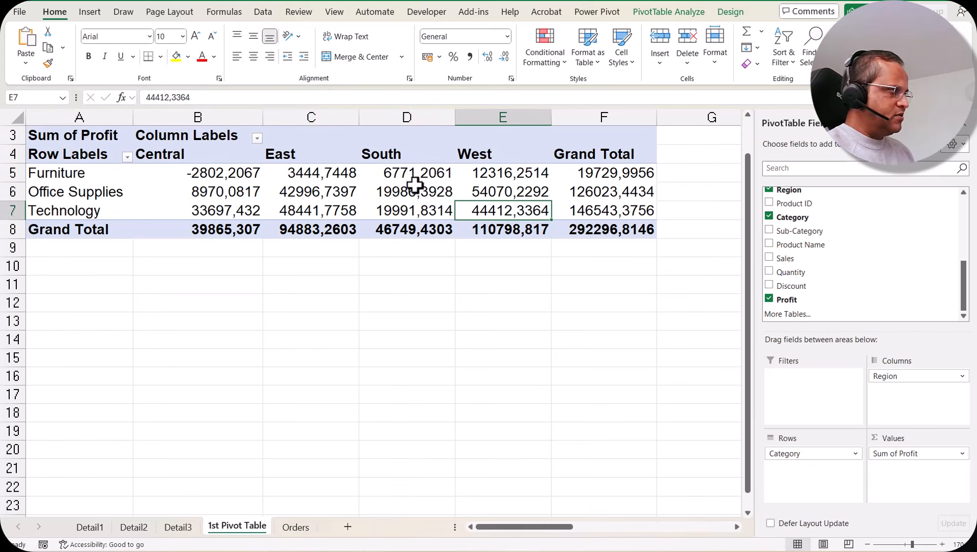
Select the entire PivotTable through its Select options, and return the selection to the Furniture row's Grand Total value.
{"action": "left_click", "coordinate": [665, 11]}
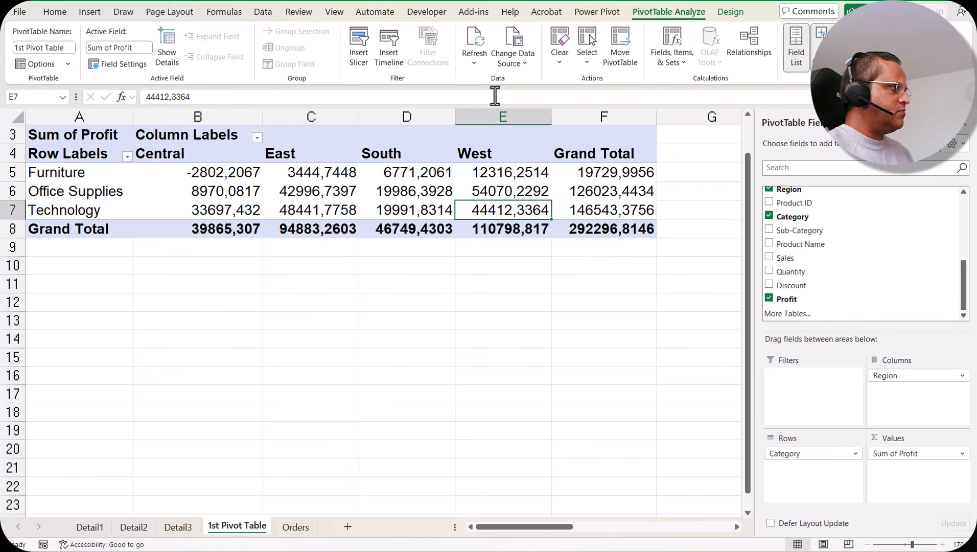
{"action": "left_click", "coordinate": [586, 62]}
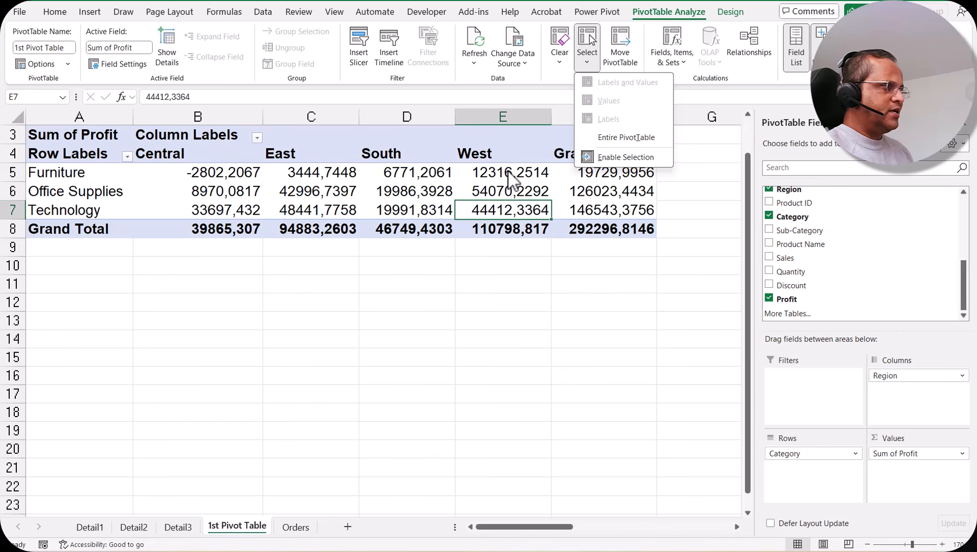
{"action": "left_click", "coordinate": [635, 139]}
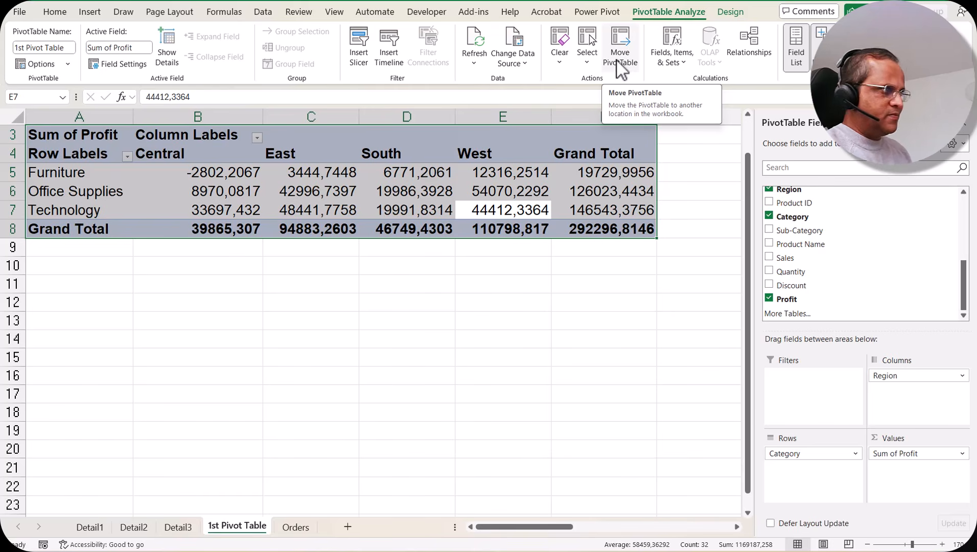
{"action": "left_click", "coordinate": [508, 175]}
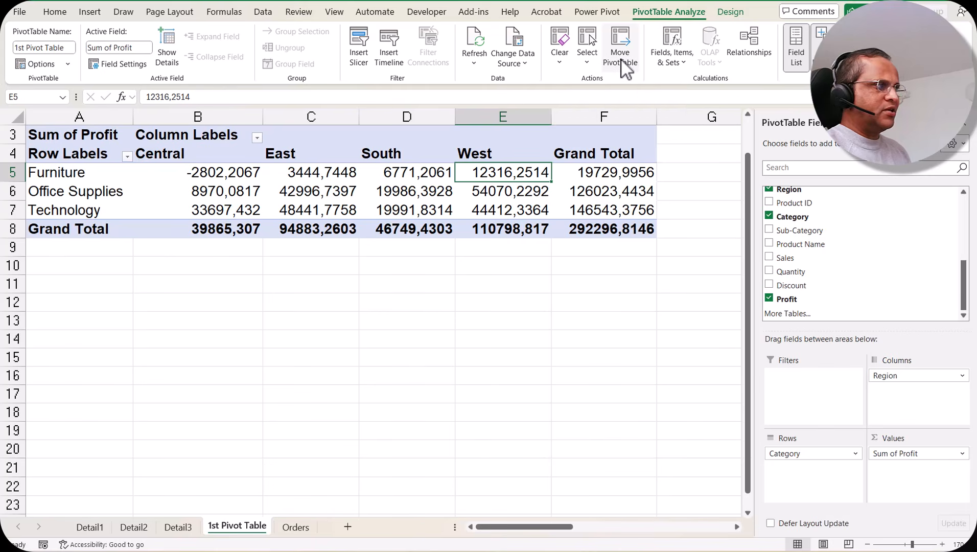
{"action": "key", "text": "Right"}
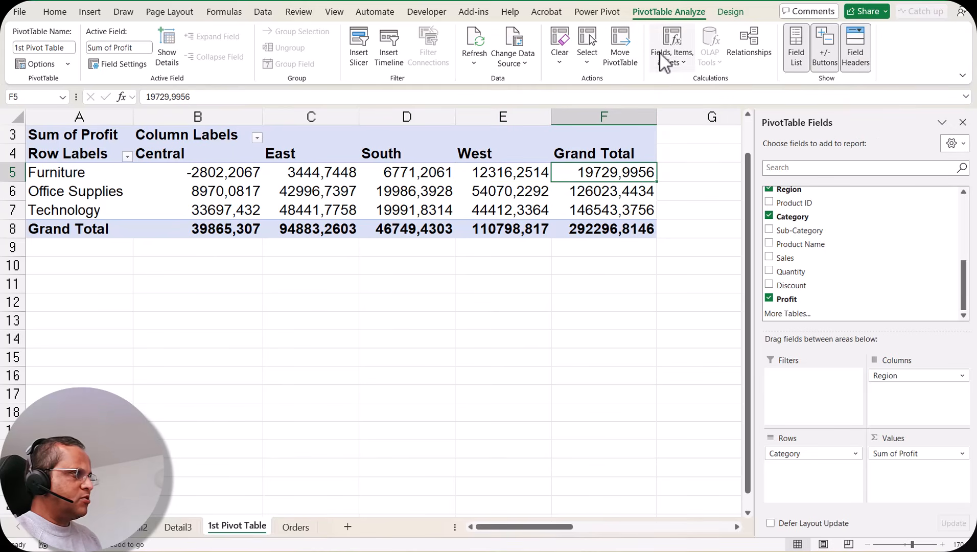
Review the Fields, Items & Sets options and the Manage Relationships settings, and close both without changes.
{"action": "left_click", "coordinate": [679, 64]}
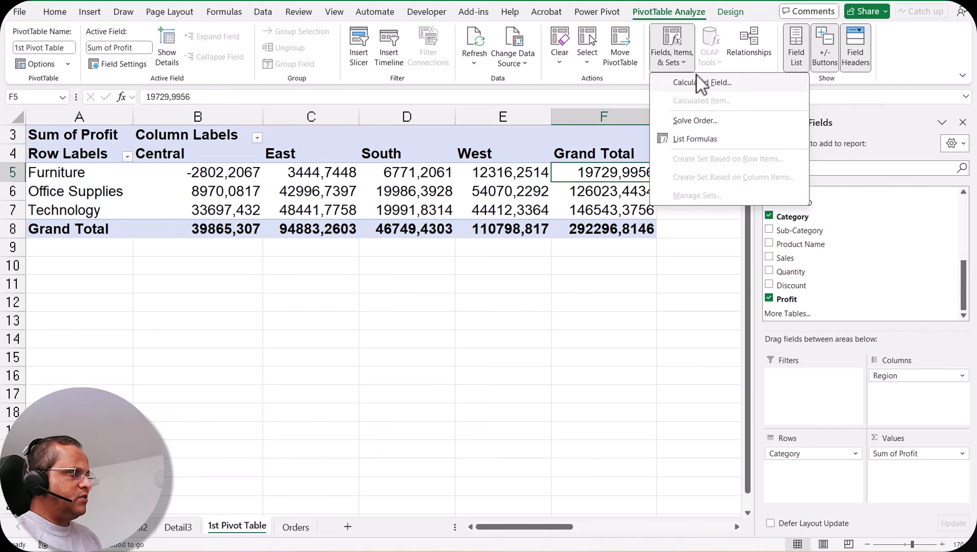
{"action": "left_click", "coordinate": [673, 58]}
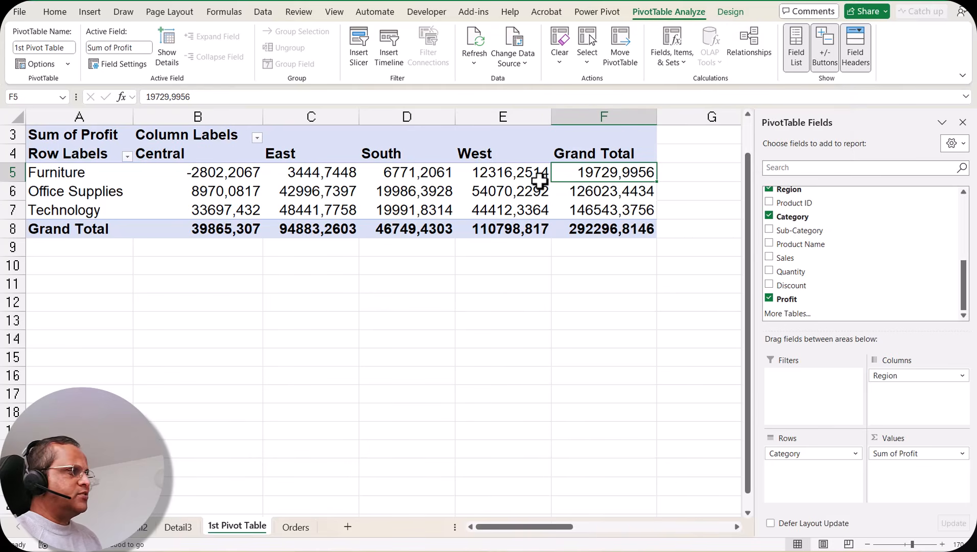
{"action": "mouse_move", "coordinate": [540, 180]}
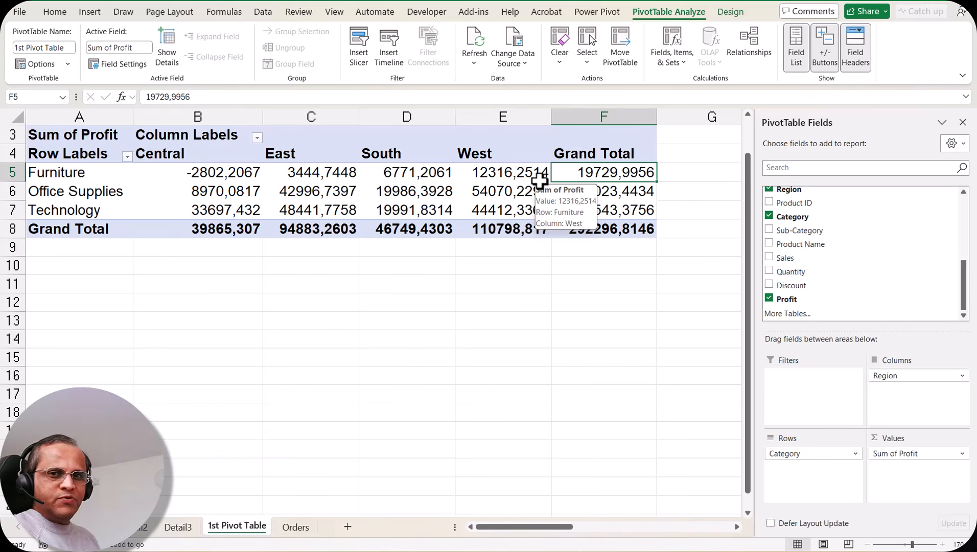
{"action": "left_click", "coordinate": [757, 55]}
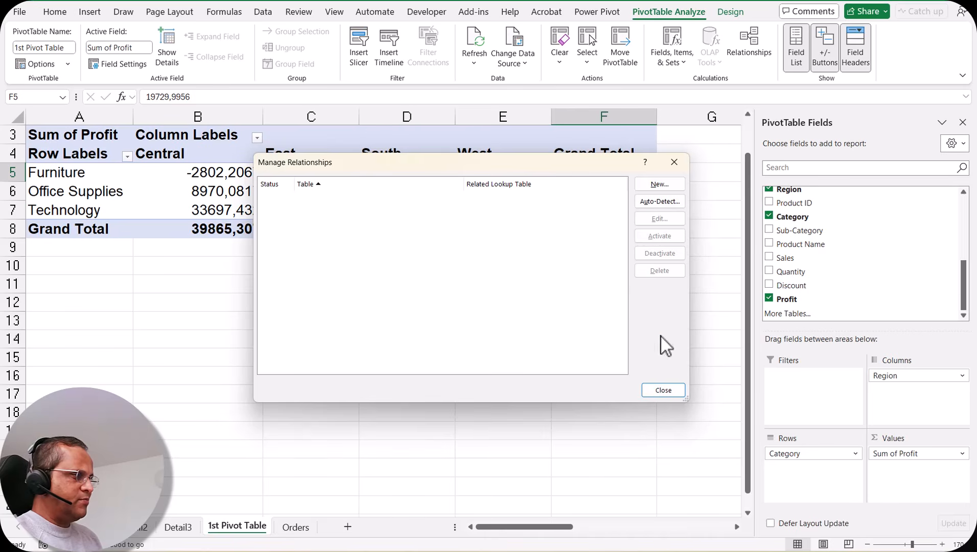
{"action": "left_click", "coordinate": [664, 390]}
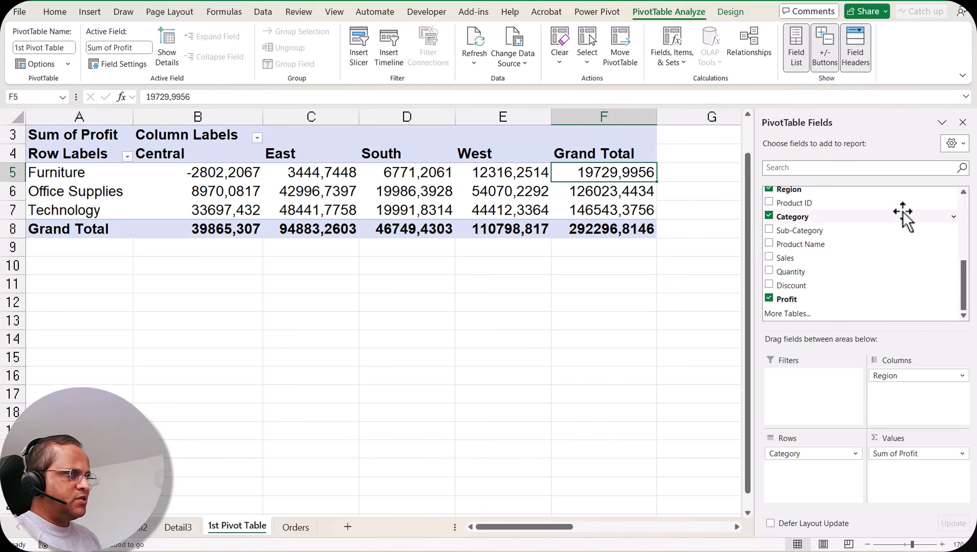
Hide the PivotTable field list and show it again.
{"action": "left_click", "coordinate": [963, 124]}
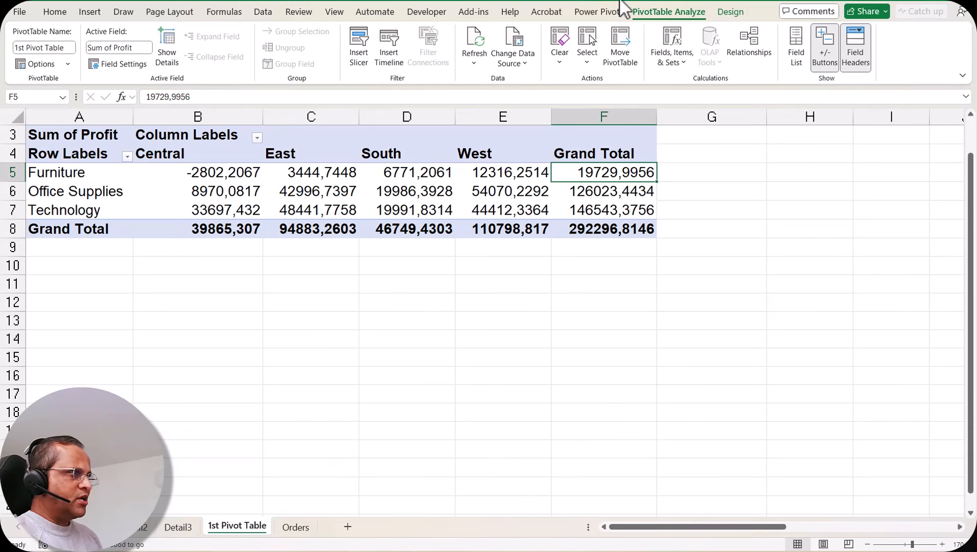
{"action": "left_click", "coordinate": [798, 60]}
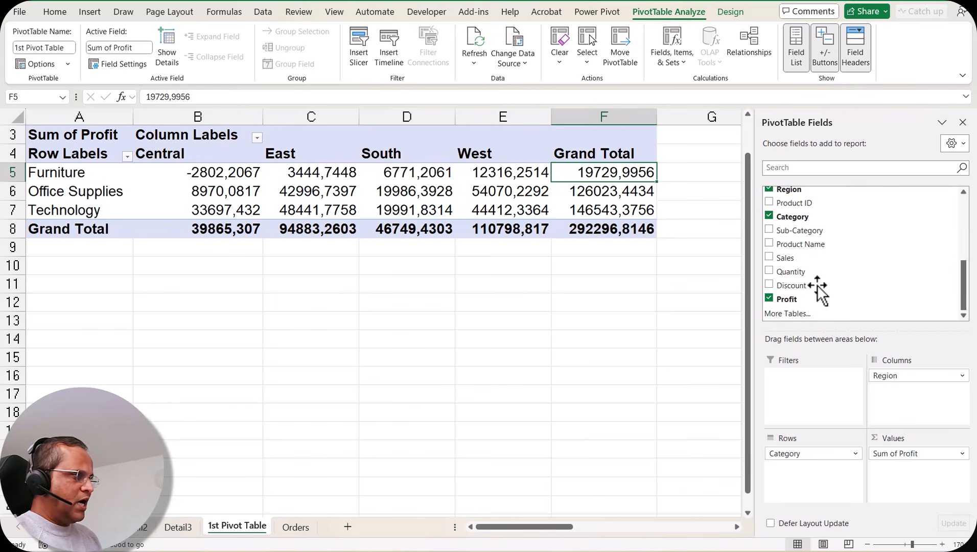
Add the Sub-Category field to the PivotTable rows beneath Category, and review the nested sub-category rows.
{"action": "left_click_drag", "start_coordinate": [796, 234], "coordinate": [815, 469]}
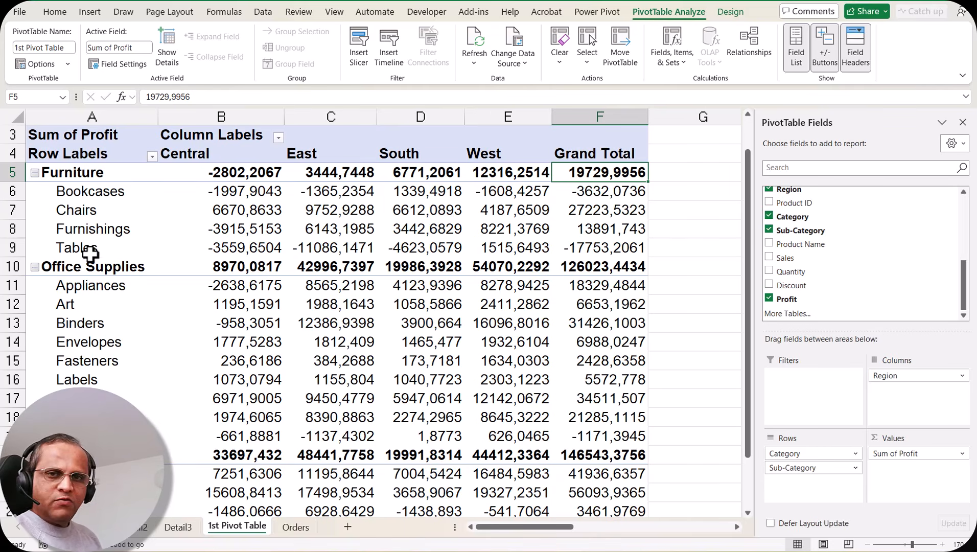
{"action": "left_click", "coordinate": [76, 173]}
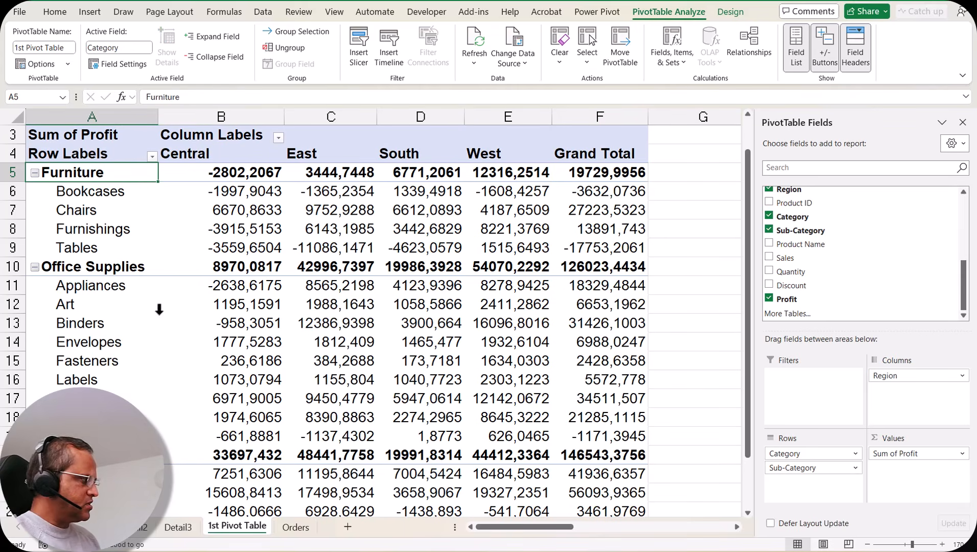
{"action": "left_click", "coordinate": [104, 268]}
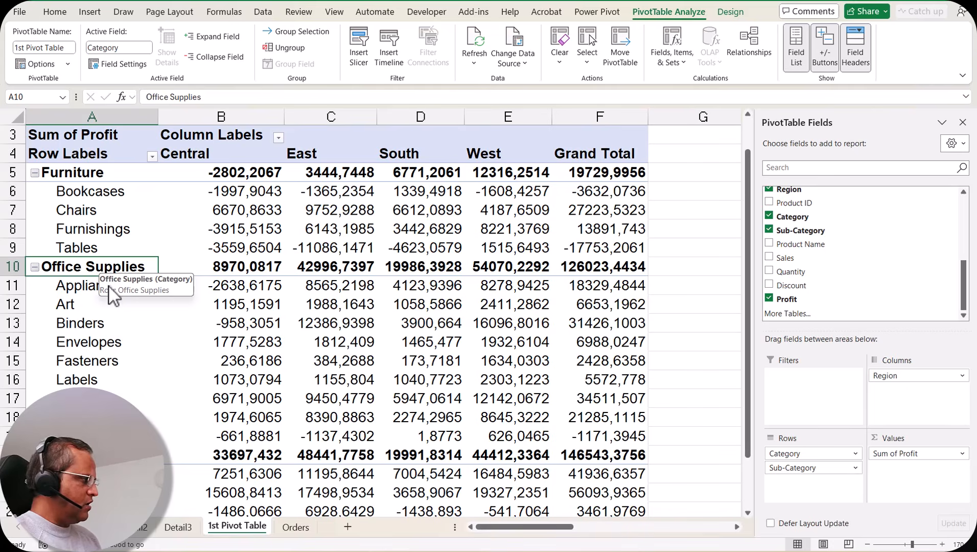
{"action": "scroll", "coordinate": [117, 276], "scroll_direction": "down", "scroll_amount": 1}
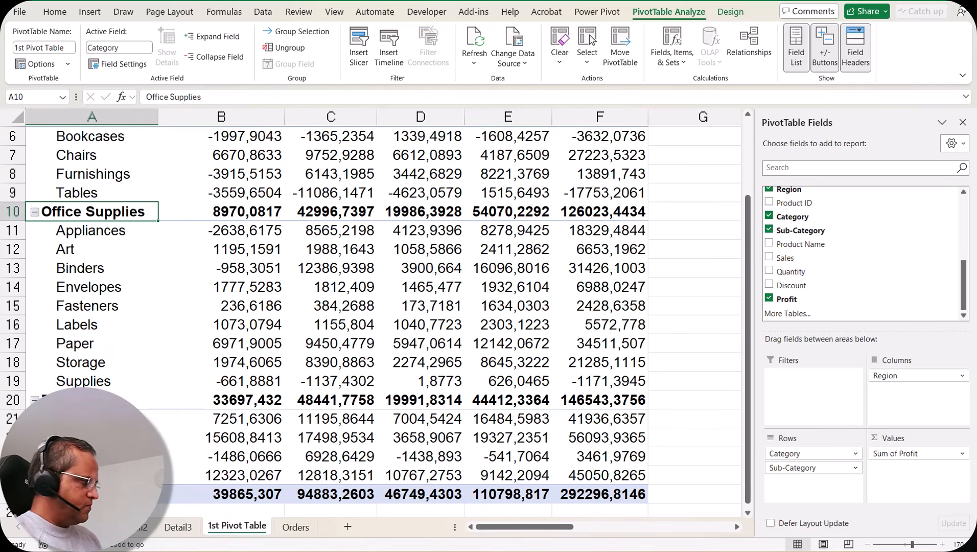
{"action": "scroll", "coordinate": [110, 229], "scroll_direction": "up", "scroll_amount": 2}
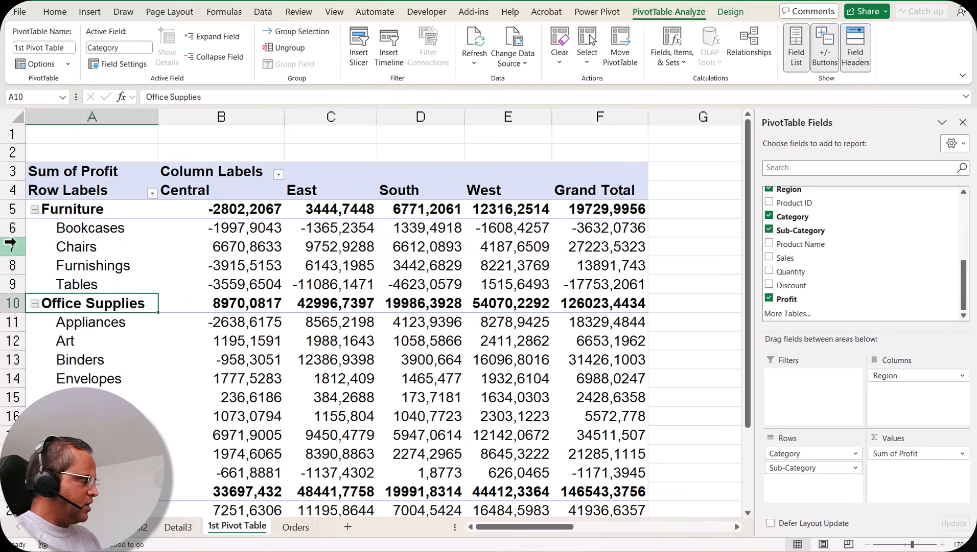
Collapse the Furniture, Office Supplies and Technology categories one by one, and expand all three again.
{"action": "left_click", "coordinate": [34, 210]}
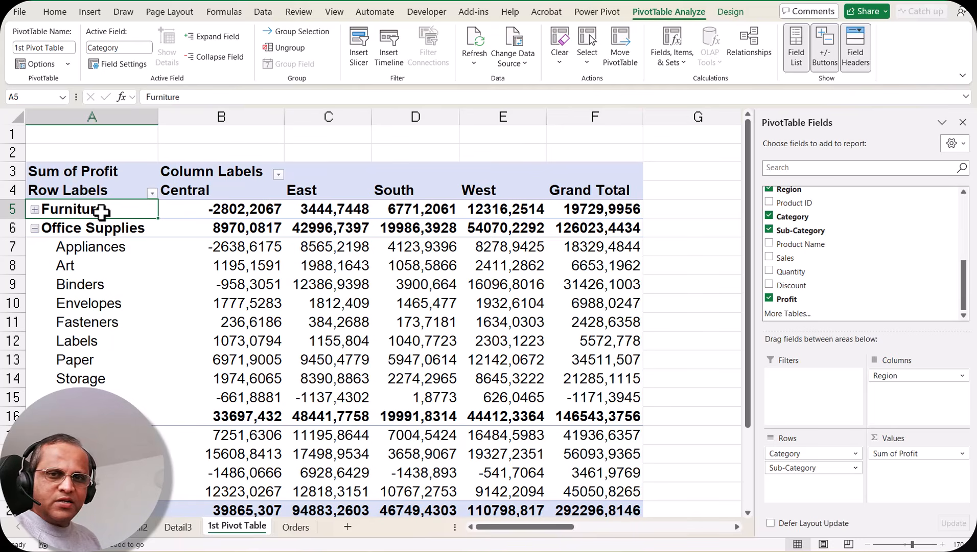
{"action": "left_click", "coordinate": [34, 229]}
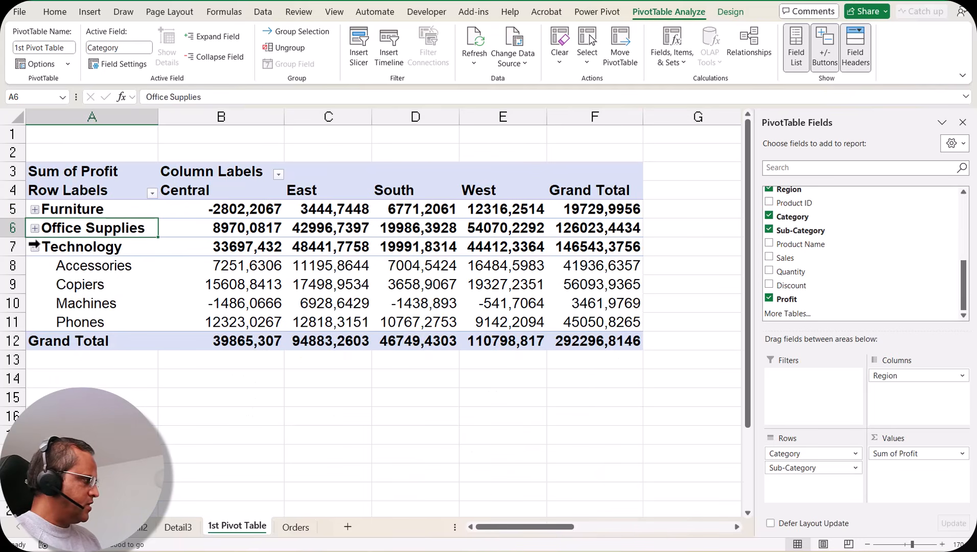
{"action": "left_click", "coordinate": [35, 248]}
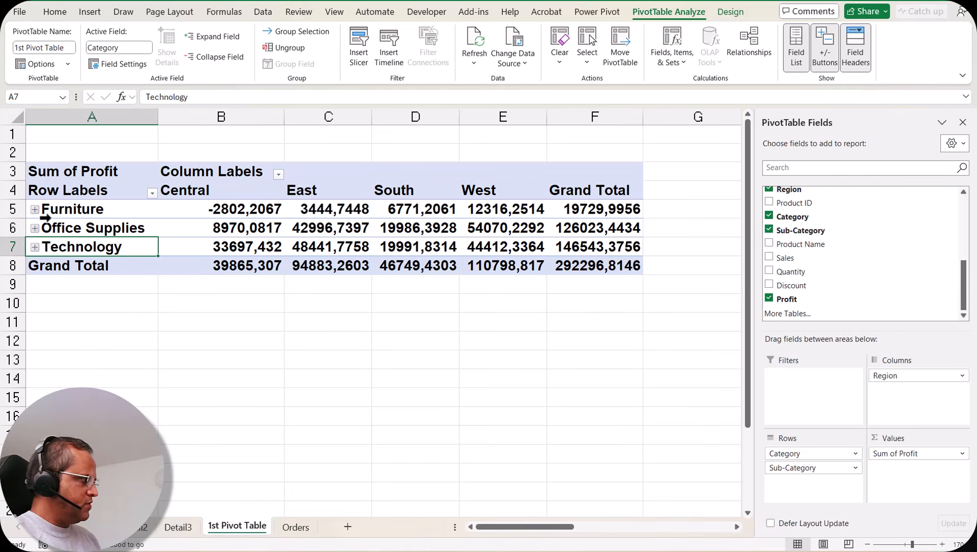
{"action": "left_click", "coordinate": [35, 210]}
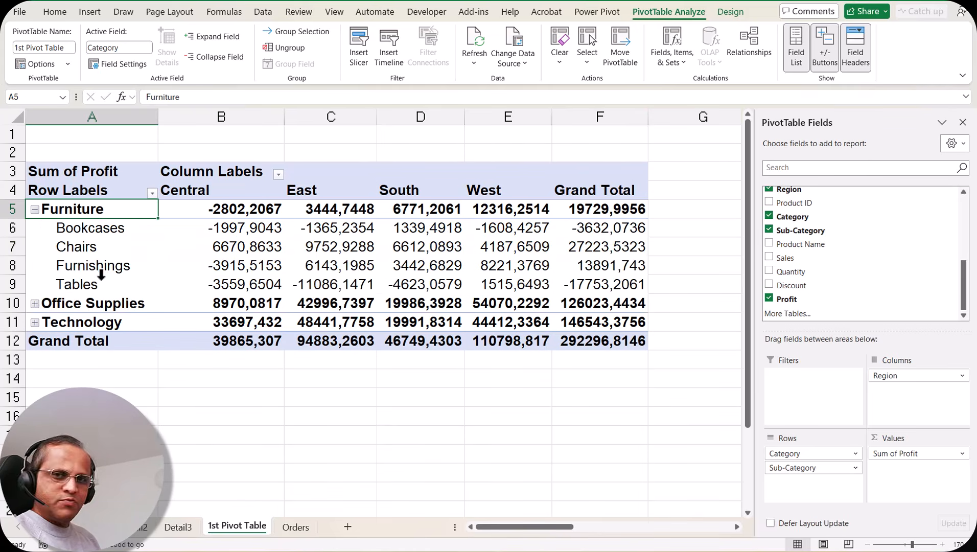
{"action": "left_click", "coordinate": [34, 304]}
{"action": "left_click", "coordinate": [34, 492]}
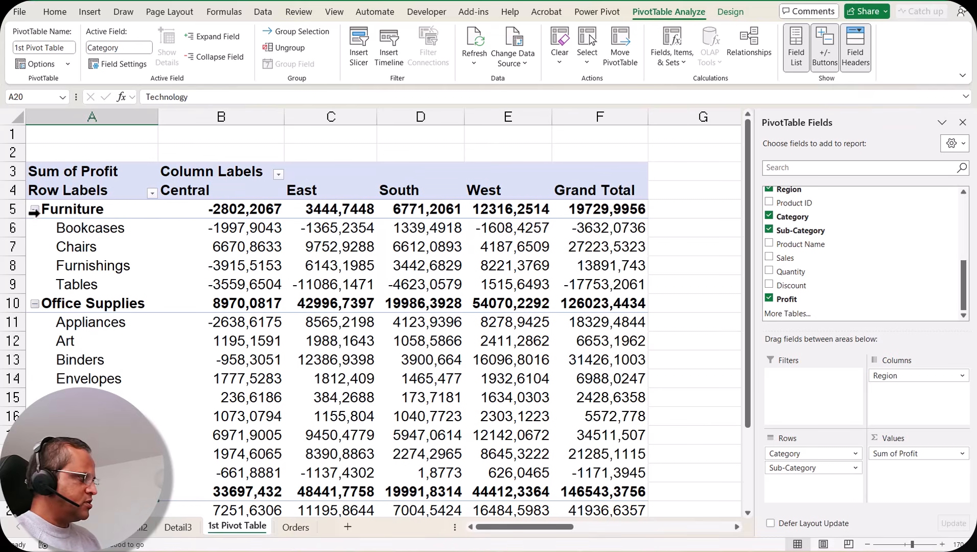
Hide the PivotTable's +/- expand and collapse buttons and show them again.
{"action": "left_click", "coordinate": [827, 56]}
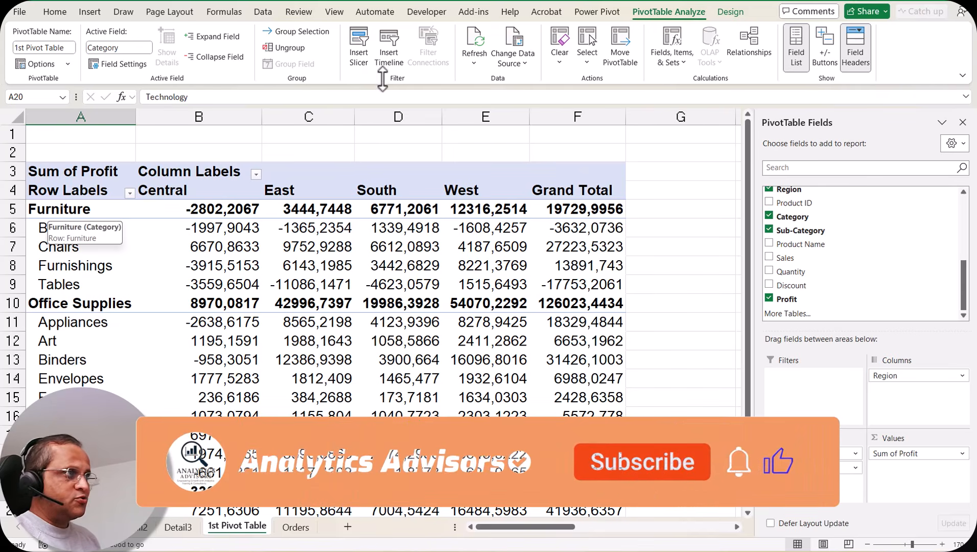
{"action": "left_click", "coordinate": [825, 51]}
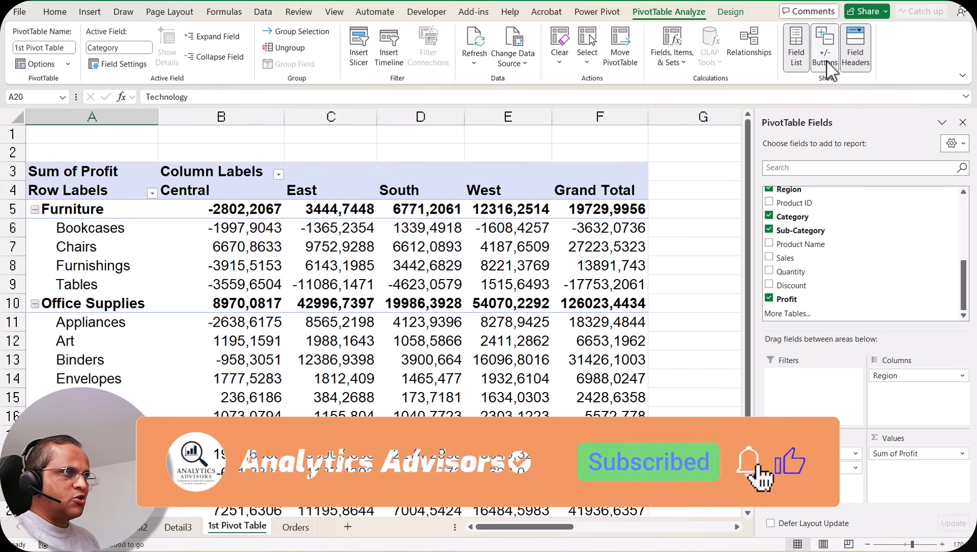
Hide the PivotTable's field headers, check the row and column header cells A4 and B3, and show the headers again.
{"action": "left_click", "coordinate": [858, 56]}
{"action": "left_click", "coordinate": [859, 64]}
{"action": "left_click", "coordinate": [859, 64]}
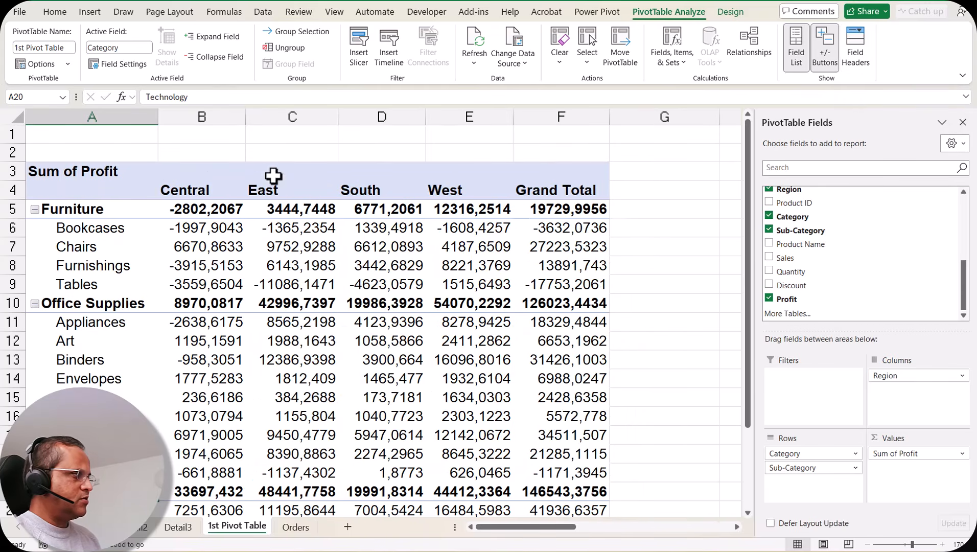
{"action": "left_click", "coordinate": [187, 172]}
{"action": "left_click", "coordinate": [103, 193]}
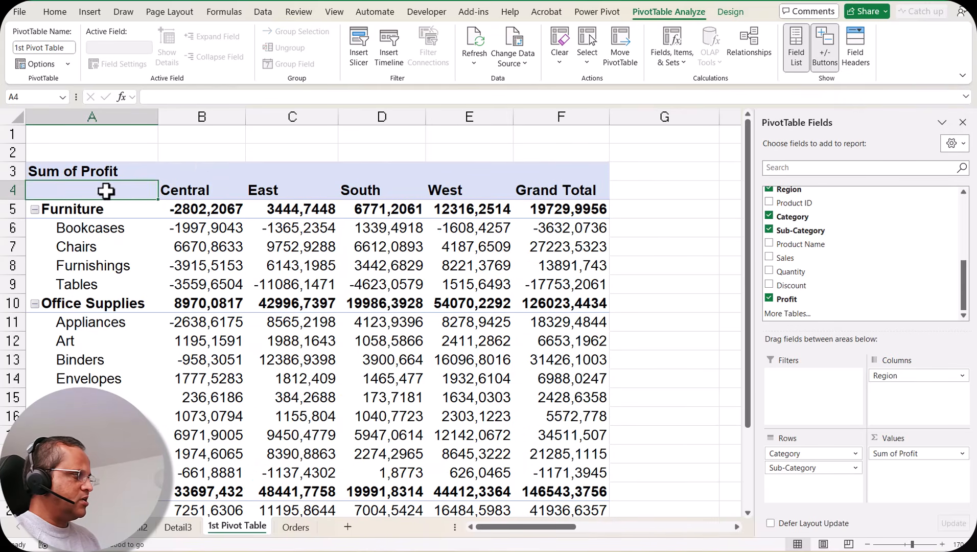
{"action": "left_click", "coordinate": [194, 167]}
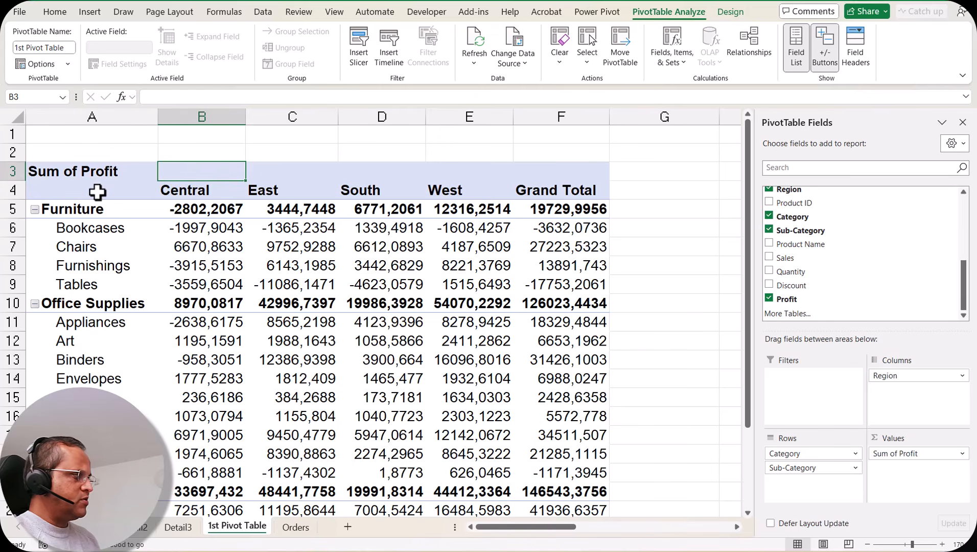
{"action": "left_click", "coordinate": [121, 175]}
{"action": "left_click", "coordinate": [127, 199]}
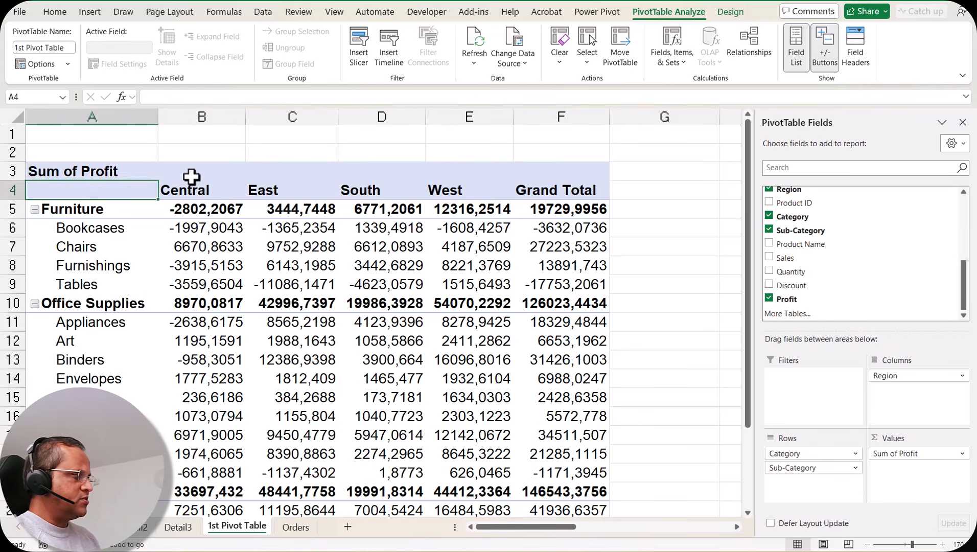
{"action": "left_click", "coordinate": [193, 179]}
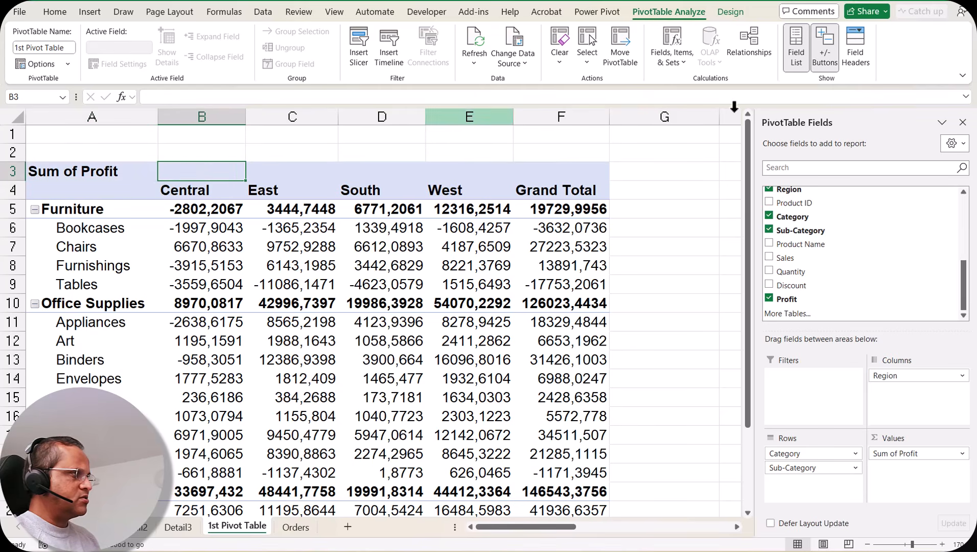
{"action": "left_click", "coordinate": [857, 48]}
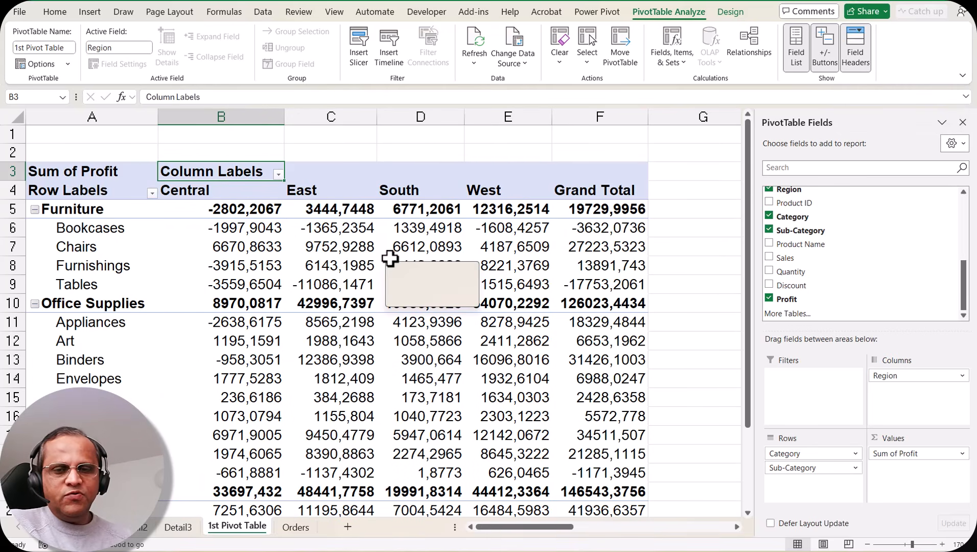
{"action": "mouse_move", "coordinate": [390, 258]}
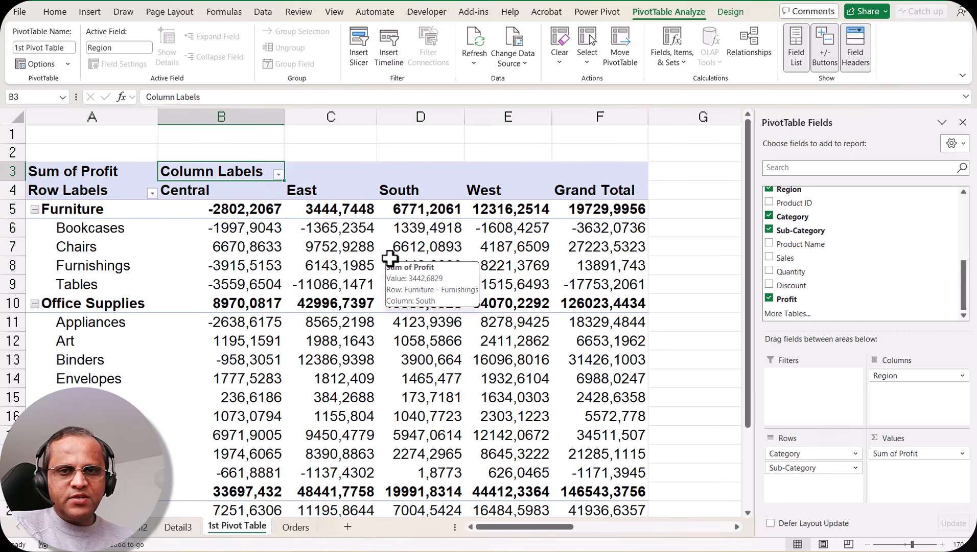